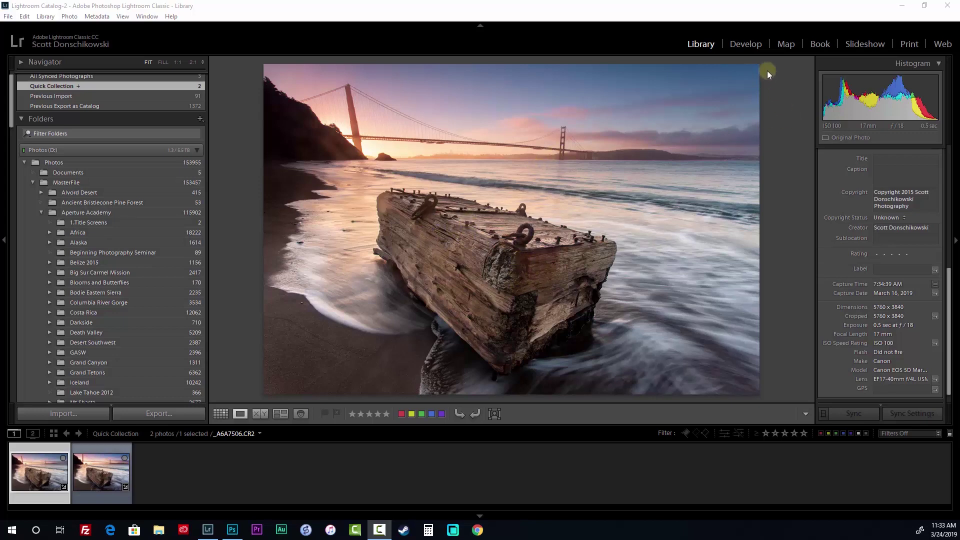
- Open the photo in the Develop module and turn the Upright correction off in its Transform settings
{"action": "left_click", "coordinate": [746, 44]}
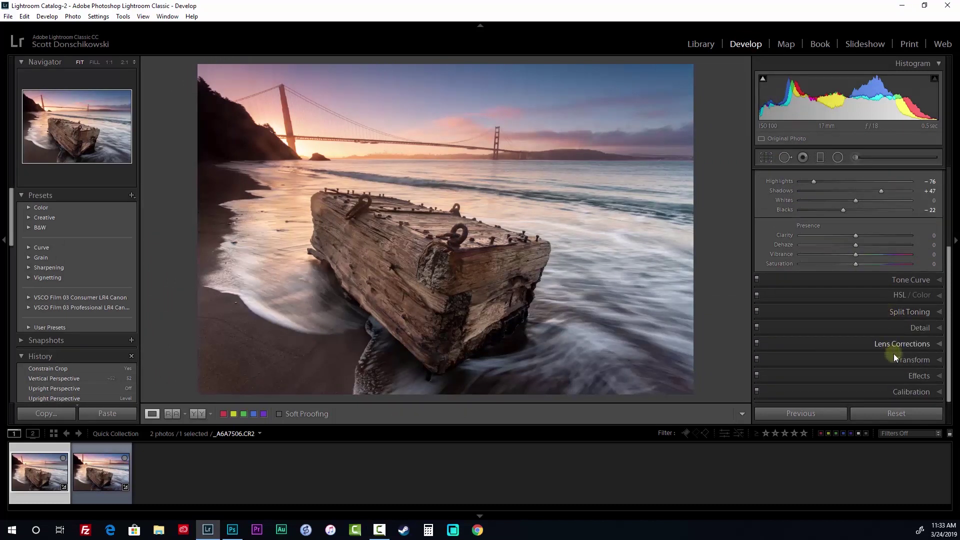
{"action": "left_click", "coordinate": [894, 356]}
{"action": "left_click", "coordinate": [864, 253]}
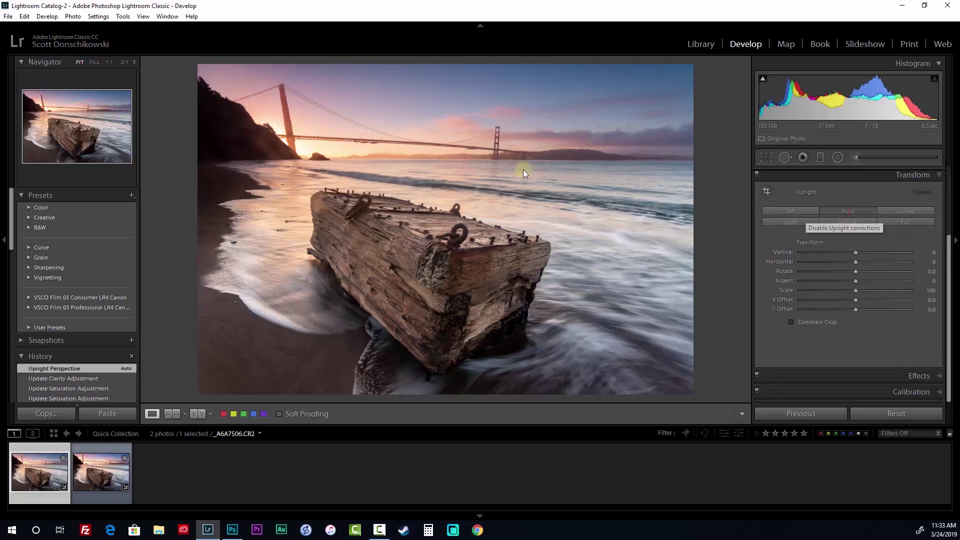
{"action": "left_click", "coordinate": [800, 210]}
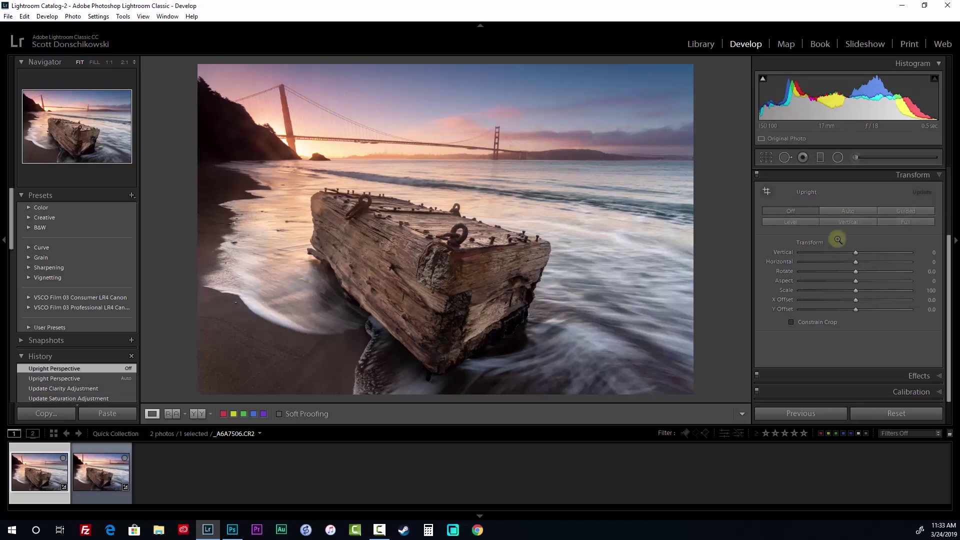
- Try a Vertical transform of +50 on the photo with Constrain Crop enabled
{"action": "left_click", "coordinate": [810, 253]}
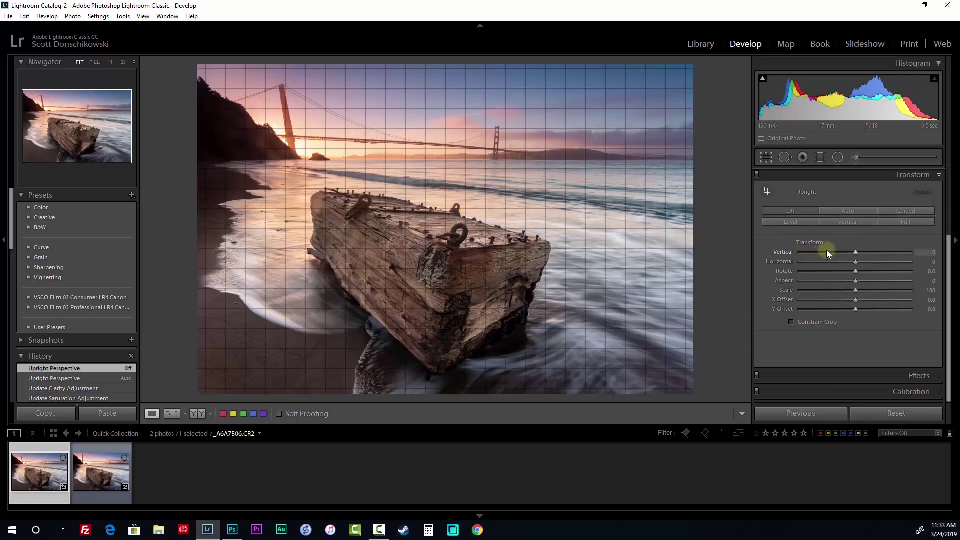
{"action": "left_click_drag", "start_coordinate": [857, 252], "coordinate": [884, 250]}
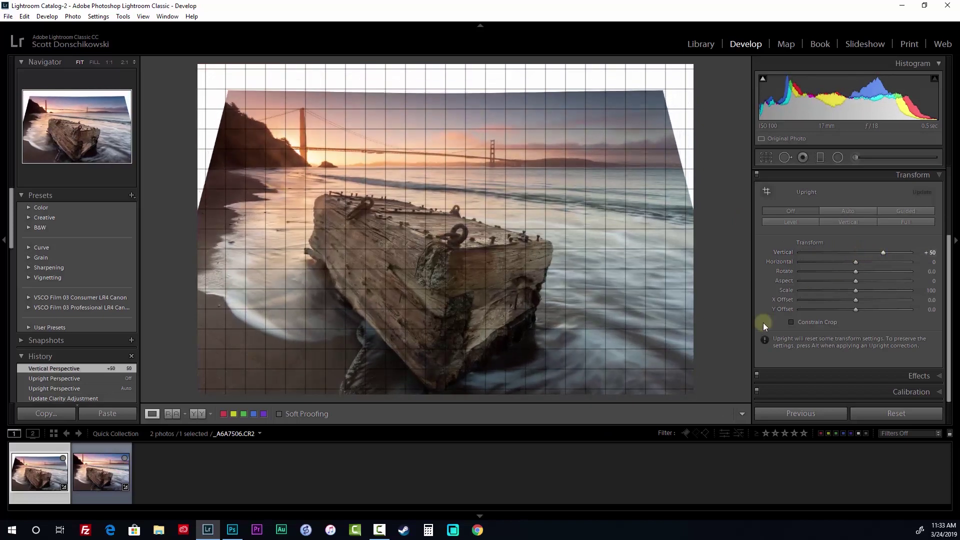
{"action": "left_click", "coordinate": [791, 322]}
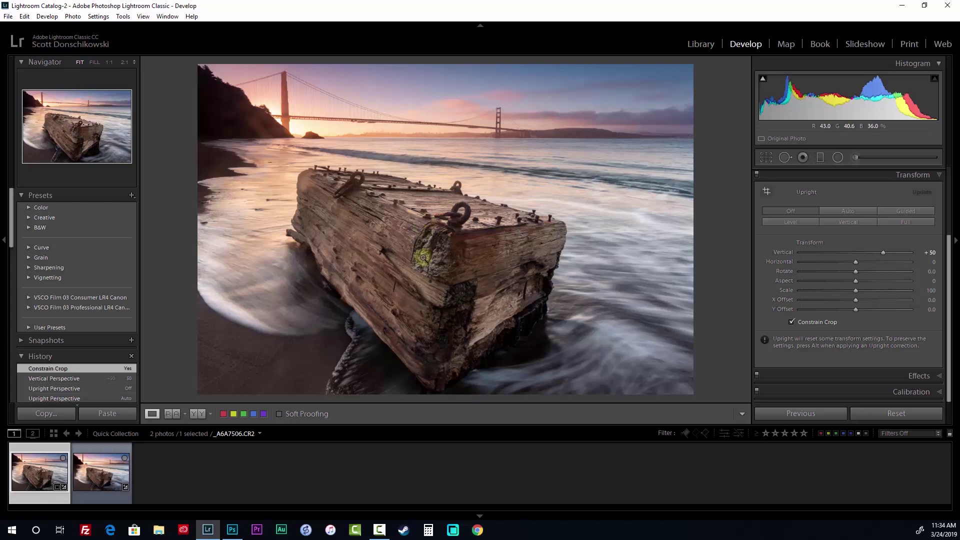
- Compare the transformed photo with its before version and inspect the graduated filter pins
{"action": "key", "text": "backslash"}
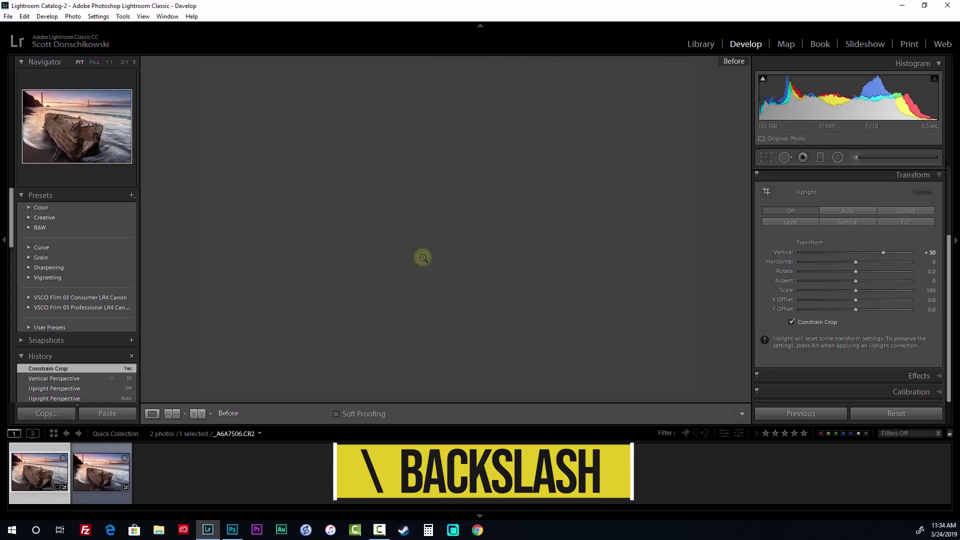
{"action": "key", "text": "backslash"}
{"action": "key", "text": "backslash"}
{"action": "key", "text": "backslash"}
{"action": "key", "text": "backslash"}
{"action": "key", "text": "backslash"}
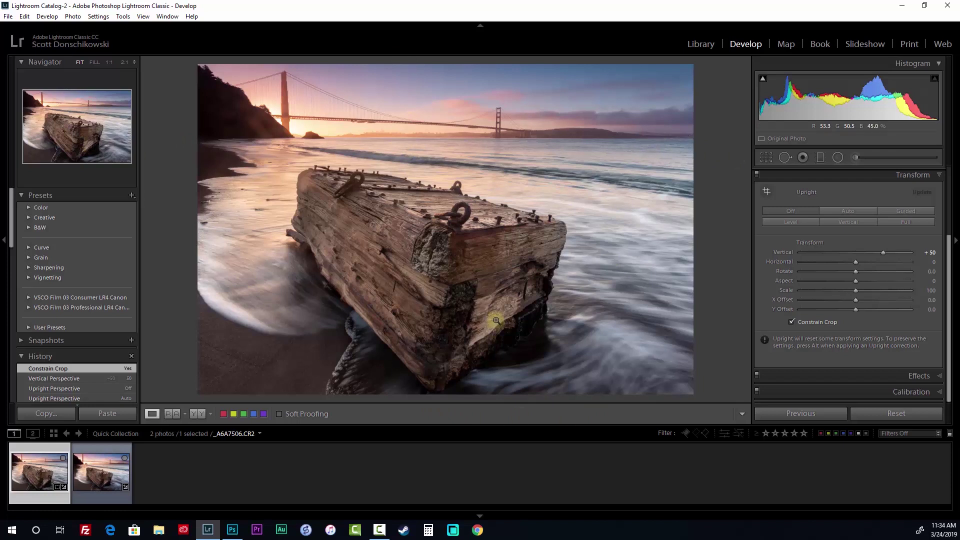
{"action": "left_click", "coordinate": [821, 157]}
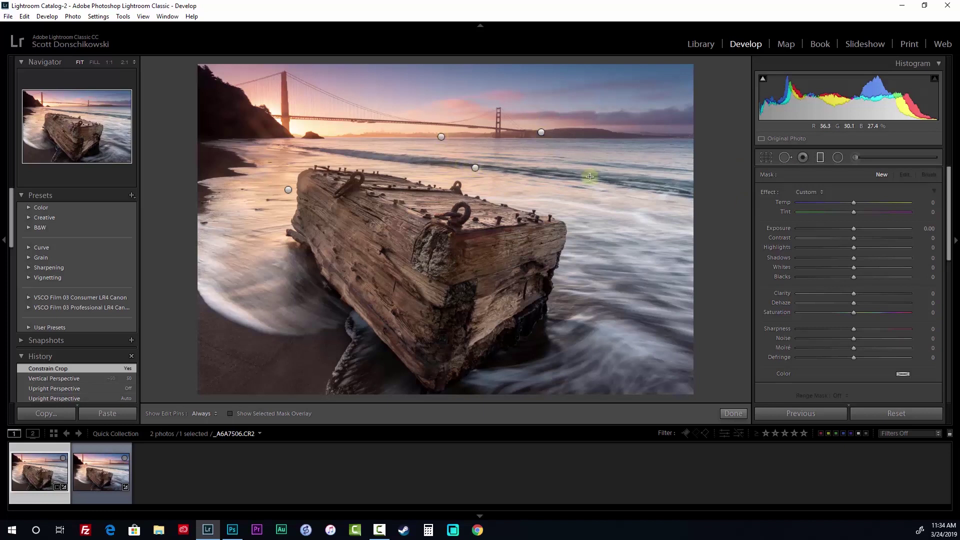
{"action": "left_click", "coordinate": [821, 161]}
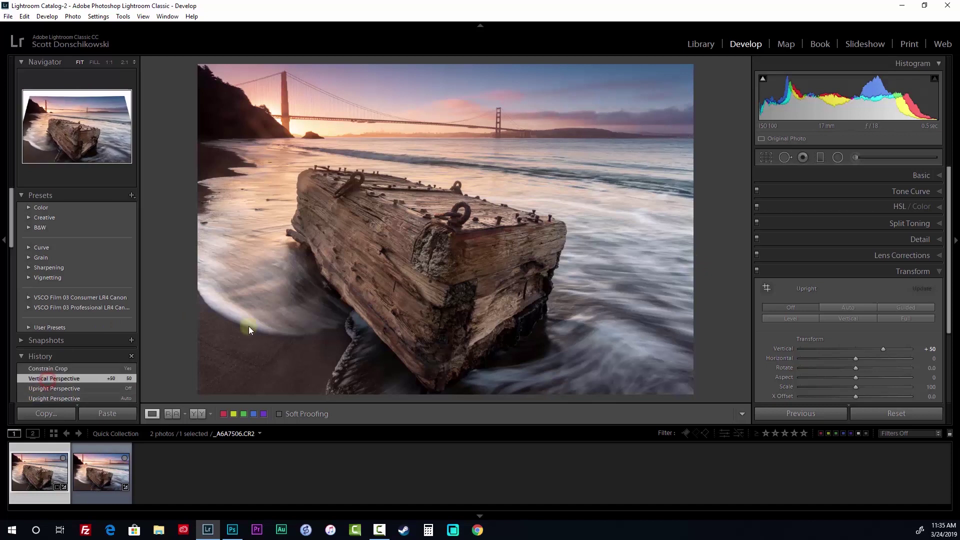
- Revert the photo to the latest Update Clarity Adjustment state in its history, before the Upright and Vertical changes
{"action": "left_click", "coordinate": [70, 378]}
{"action": "scroll", "coordinate": [77, 391], "scroll_direction": "down", "scroll_amount": 1}
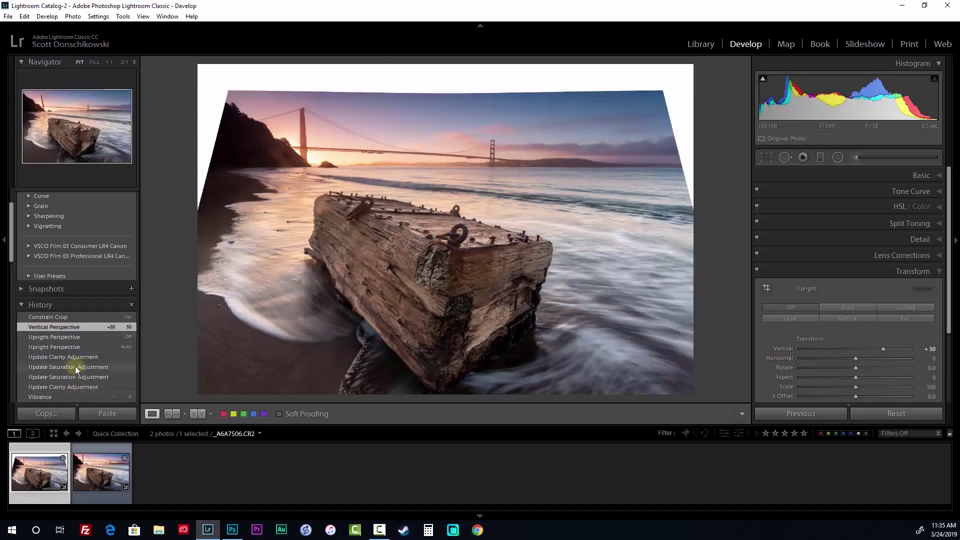
{"action": "left_click", "coordinate": [75, 366]}
{"action": "left_click", "coordinate": [75, 357]}
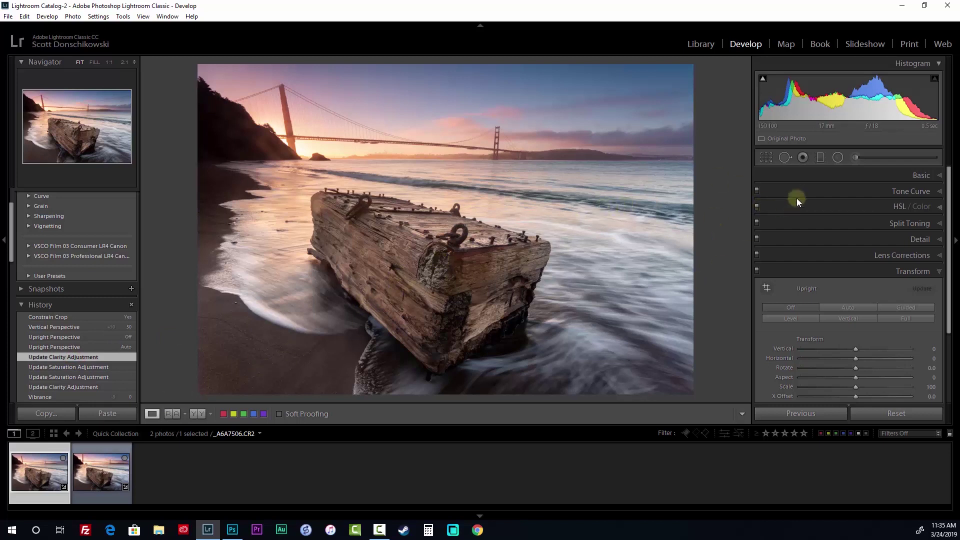
- Compare the photo's before and after versions and review its Basic, Lens Corrections and Transform settings
{"action": "key", "text": "backslash"}
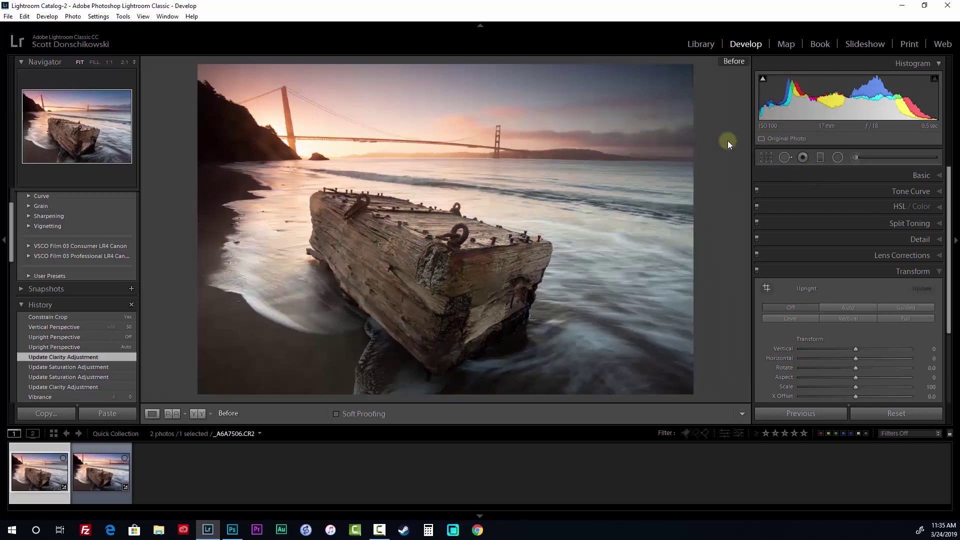
{"action": "key", "text": "backslash"}
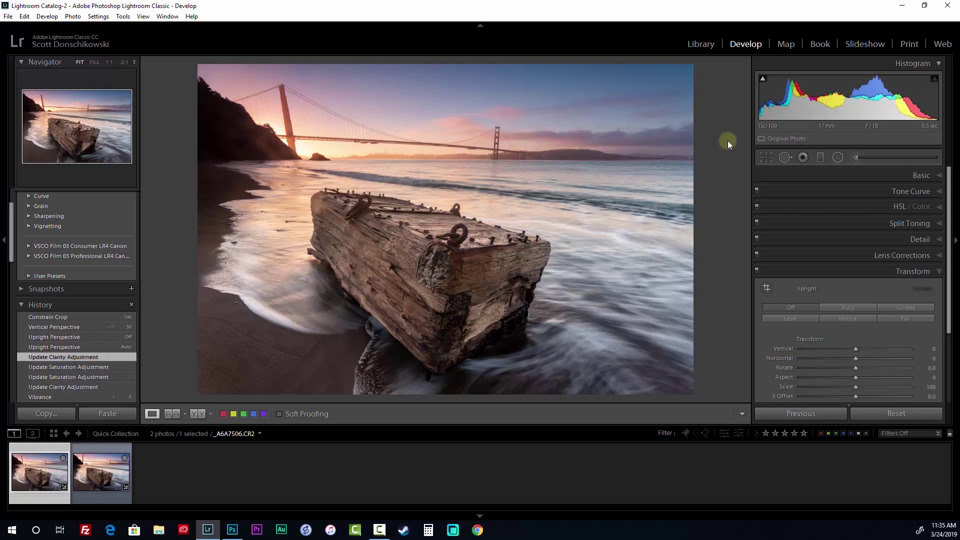
{"action": "left_click", "coordinate": [808, 176]}
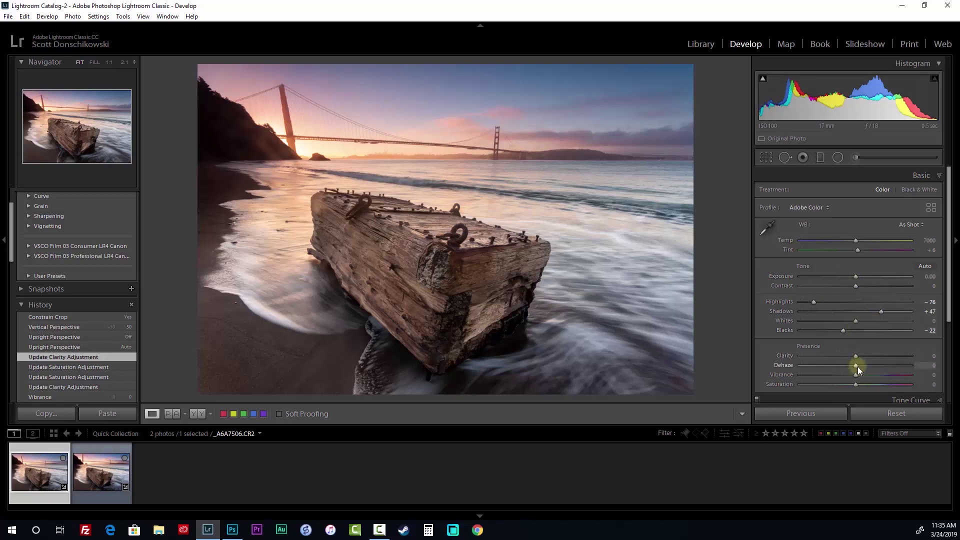
{"action": "scroll", "coordinate": [856, 364], "scroll_direction": "down", "scroll_amount": 6}
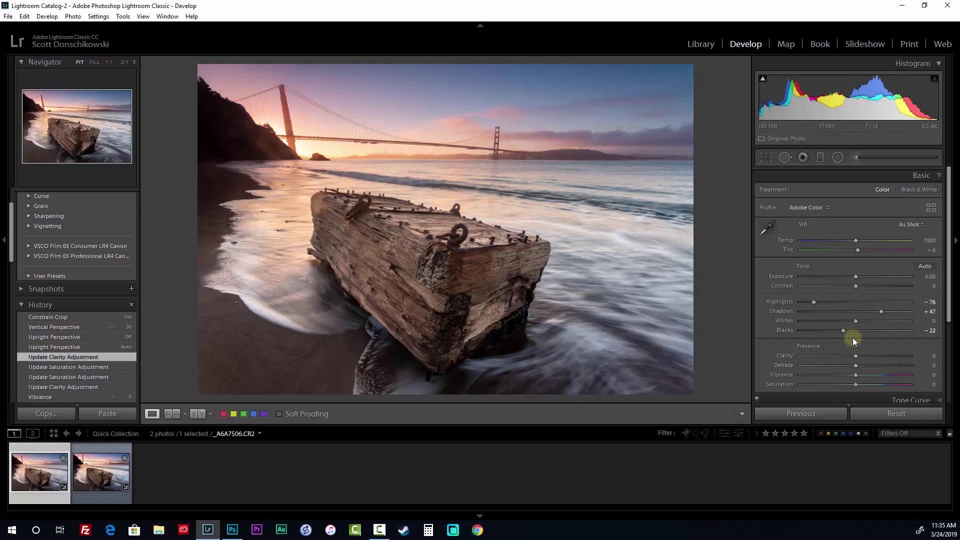
{"action": "left_click", "coordinate": [853, 338]}
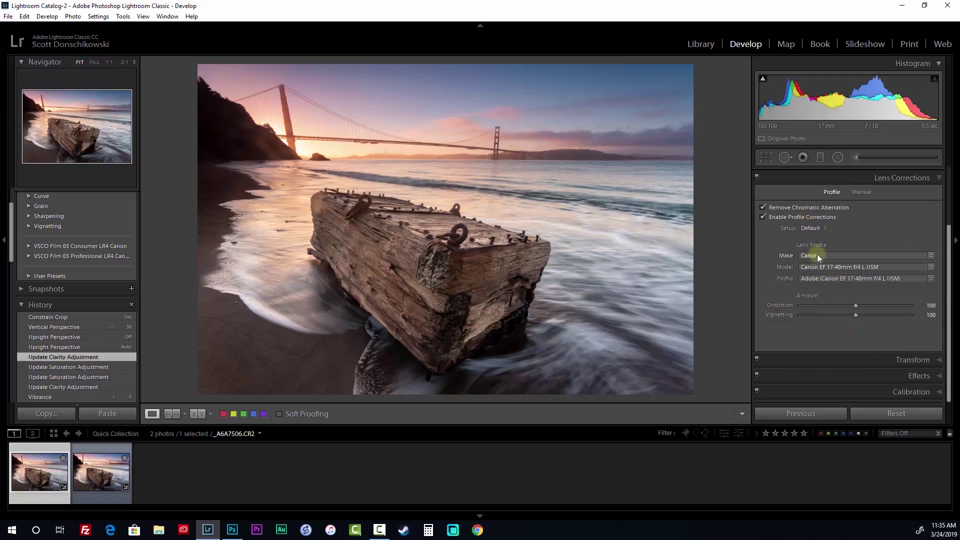
{"action": "left_click", "coordinate": [880, 361]}
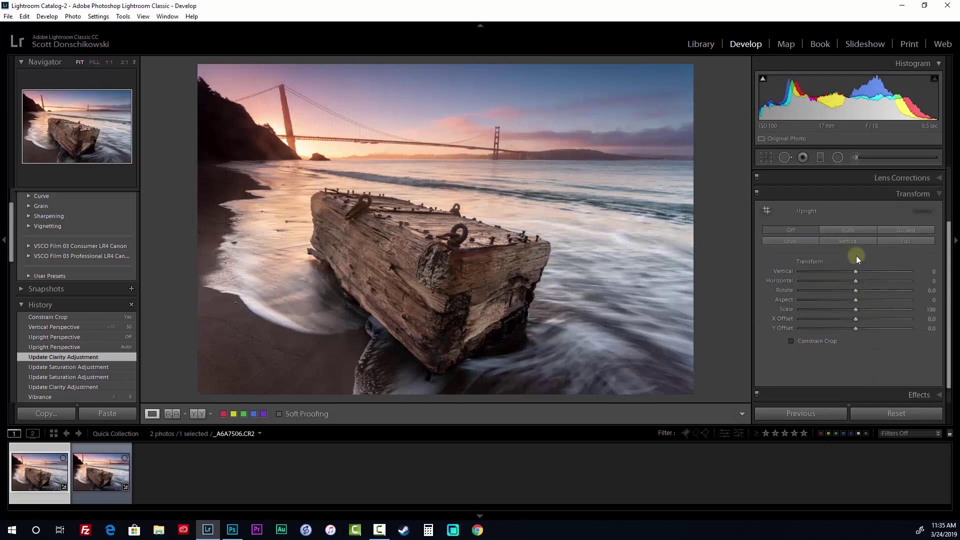
{"action": "left_click", "coordinate": [859, 290]}
{"action": "scroll", "coordinate": [845, 262], "scroll_direction": "up", "scroll_amount": 3}
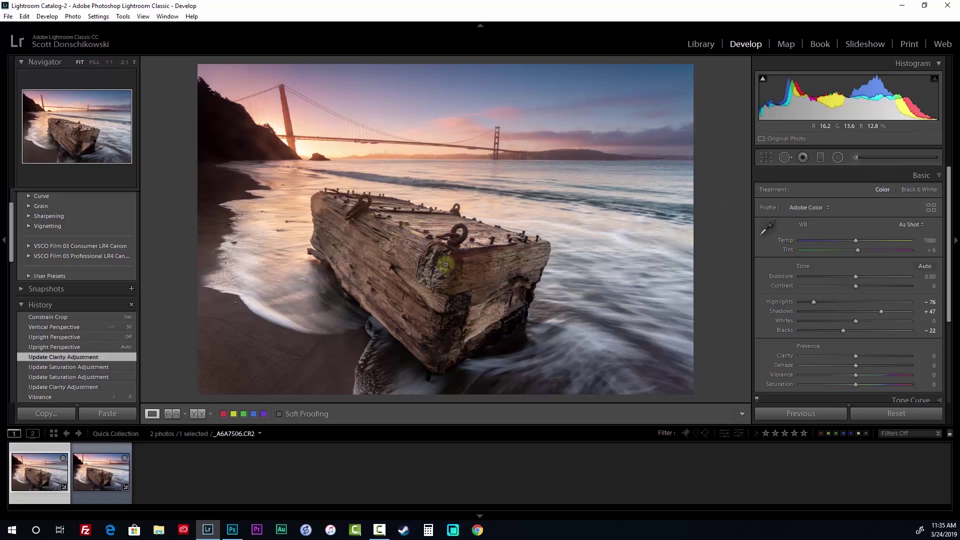
- Open the adjusted photo in Photoshop for further editing
{"action": "right_click", "coordinate": [398, 203]}
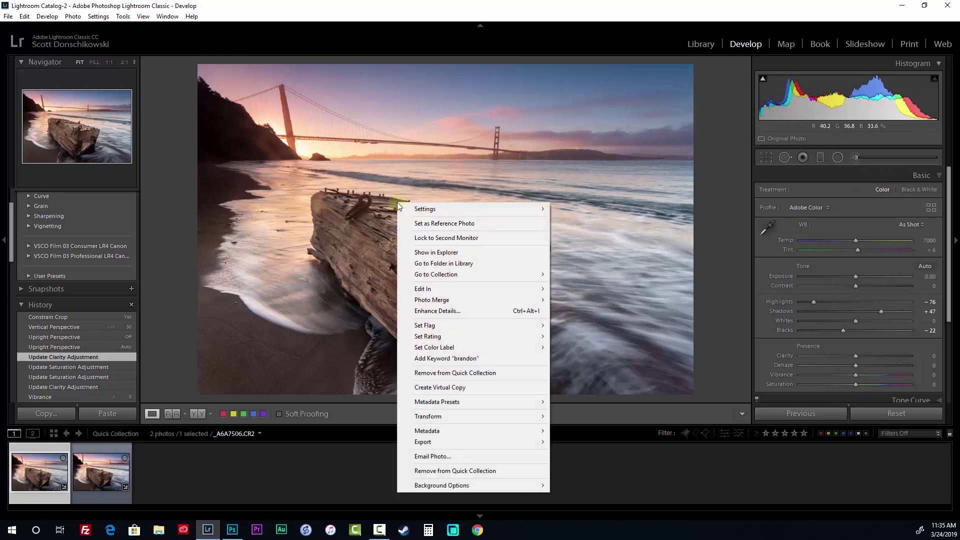
{"action": "mouse_move", "coordinate": [437, 289]}
{"action": "left_click", "coordinate": [567, 289]}
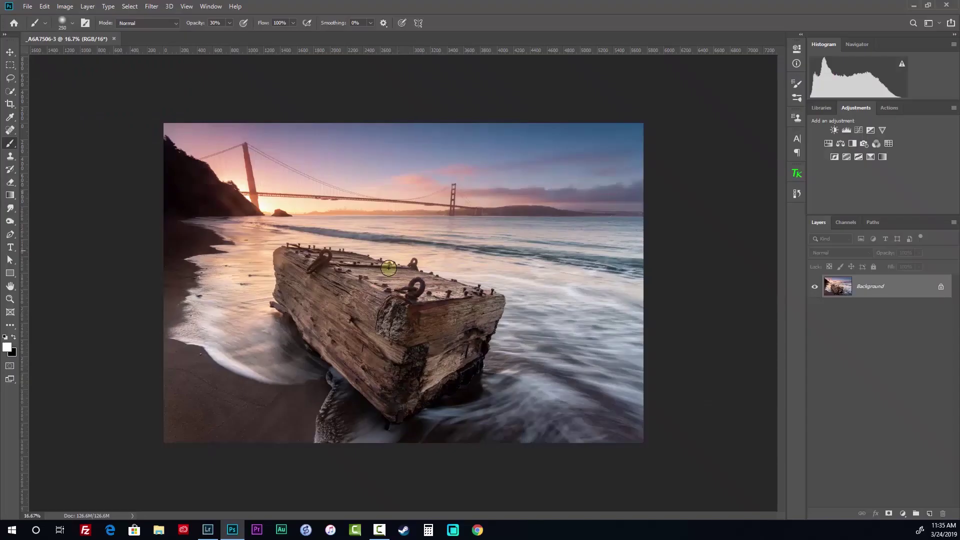
- Duplicate the Background layer once, undoing the extra second duplicate
{"action": "scroll", "coordinate": [381, 276], "scroll_direction": "up", "scroll_amount": 1}
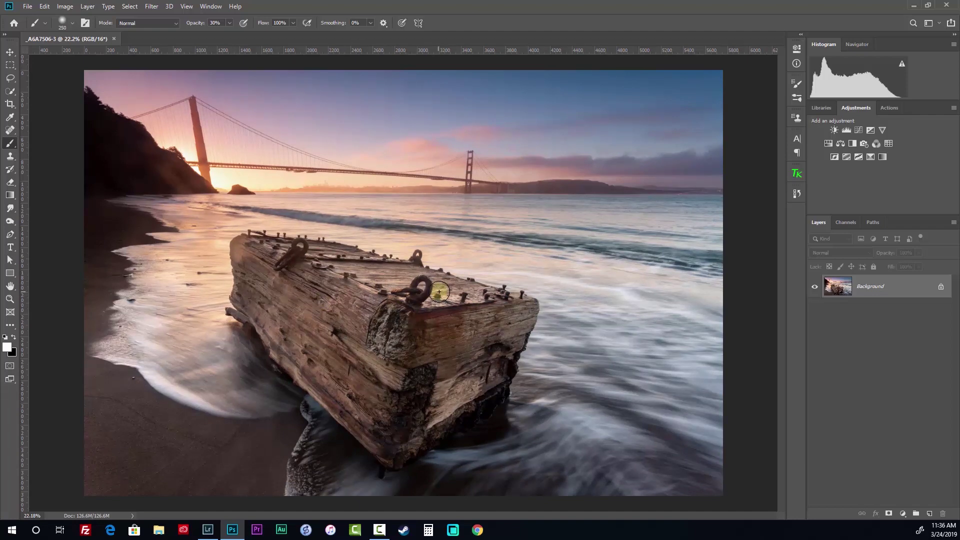
{"action": "left_click_drag", "start_coordinate": [892, 286], "coordinate": [932, 515]}
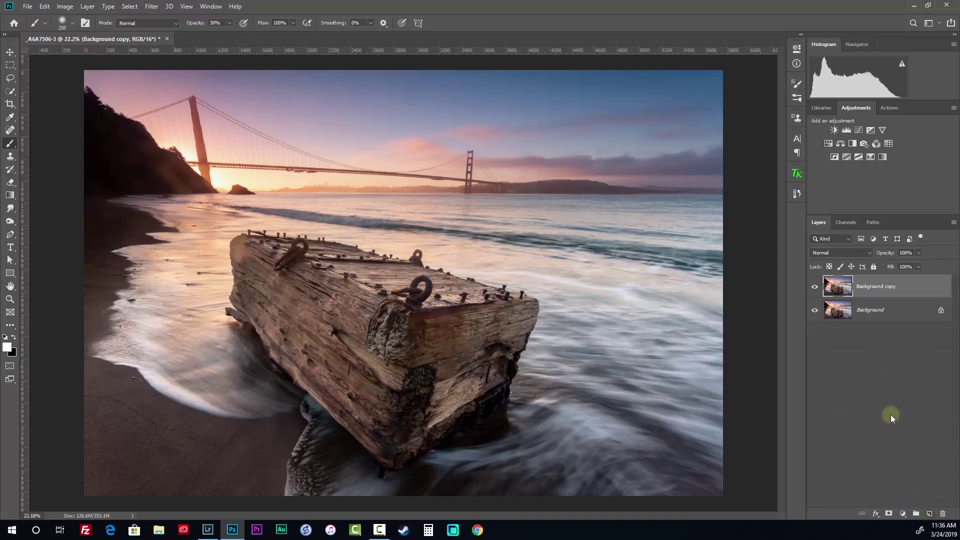
{"action": "key", "text": "ctrl+j"}
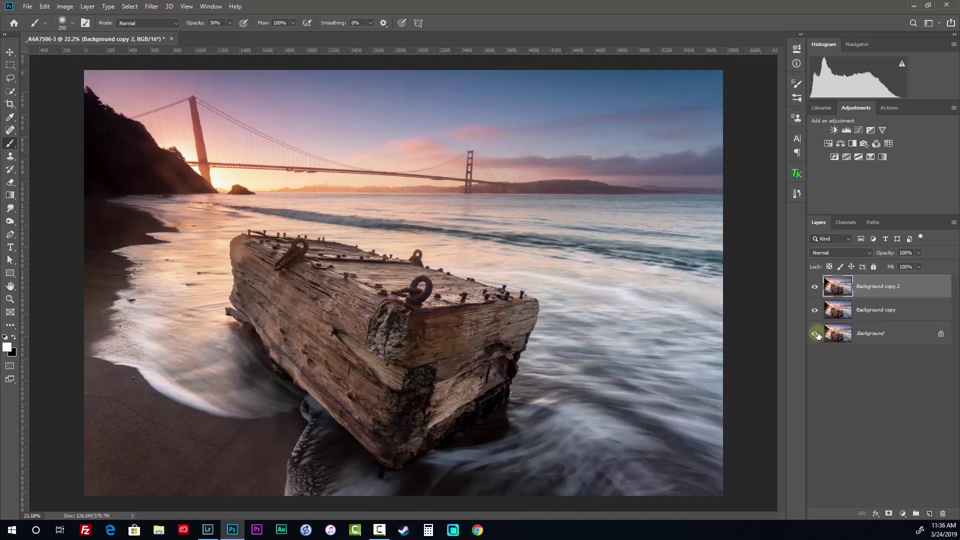
{"action": "key", "text": "ctrl+z"}
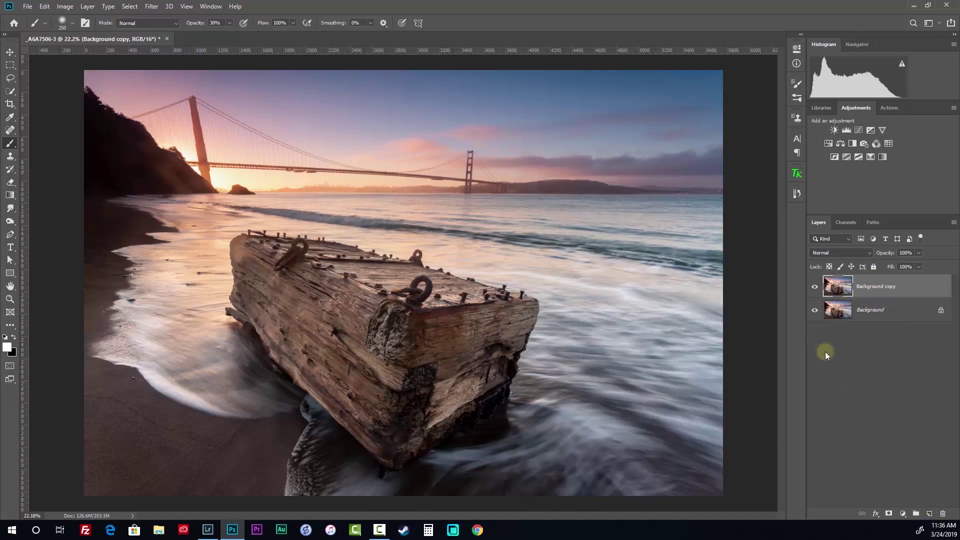
- Start Perspective Warp on the duplicate layer and lay out two joined full-width grids, one over the sky and one over the water and foreground
{"action": "scroll", "coordinate": [385, 188], "scroll_direction": "down", "scroll_amount": 1}
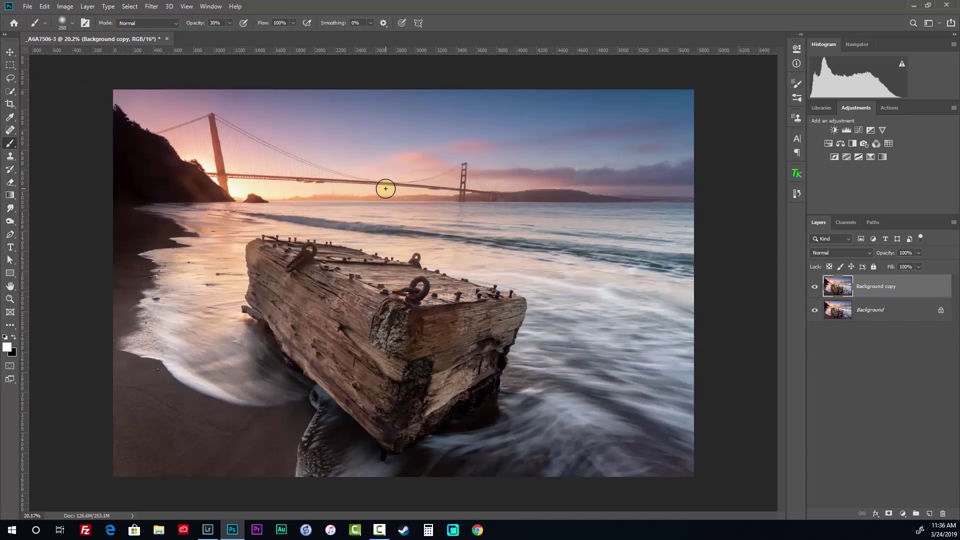
{"action": "scroll", "coordinate": [373, 250], "scroll_direction": "down", "scroll_amount": 1}
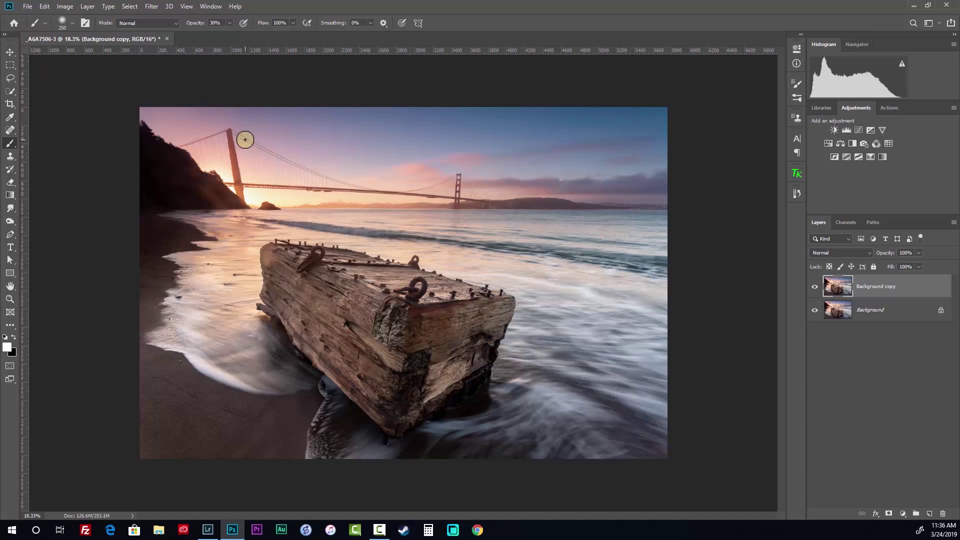
{"action": "left_click", "coordinate": [45, 8]}
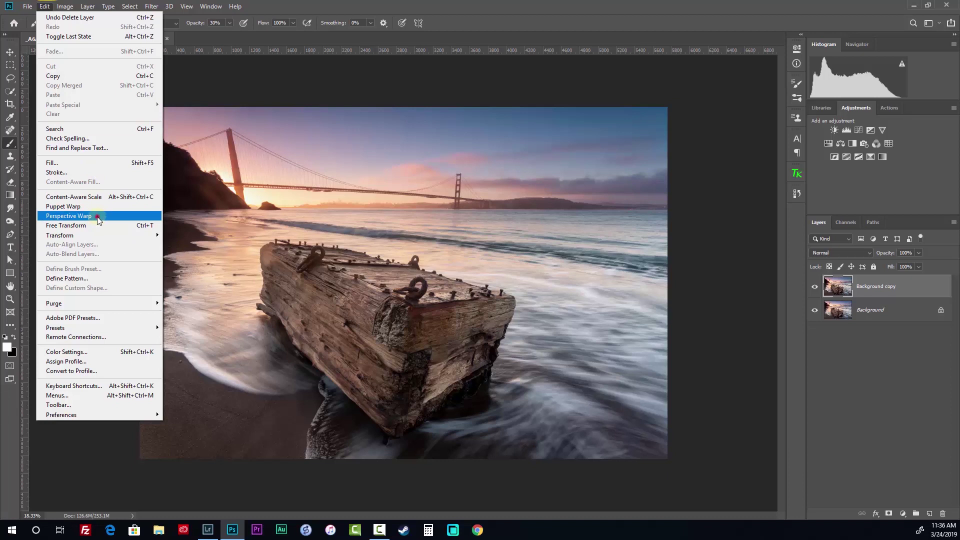
{"action": "left_click", "coordinate": [97, 217]}
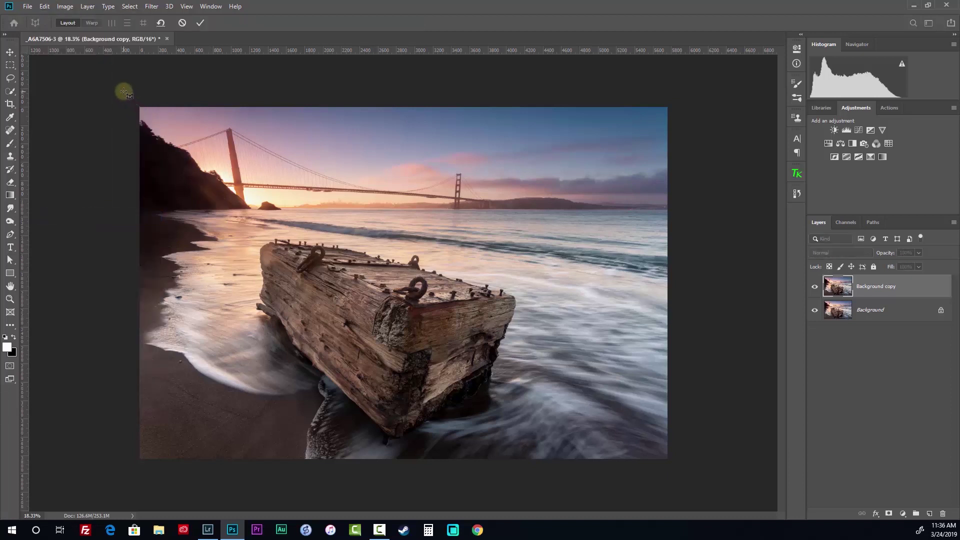
{"action": "left_click_drag", "start_coordinate": [123, 94], "coordinate": [681, 217]}
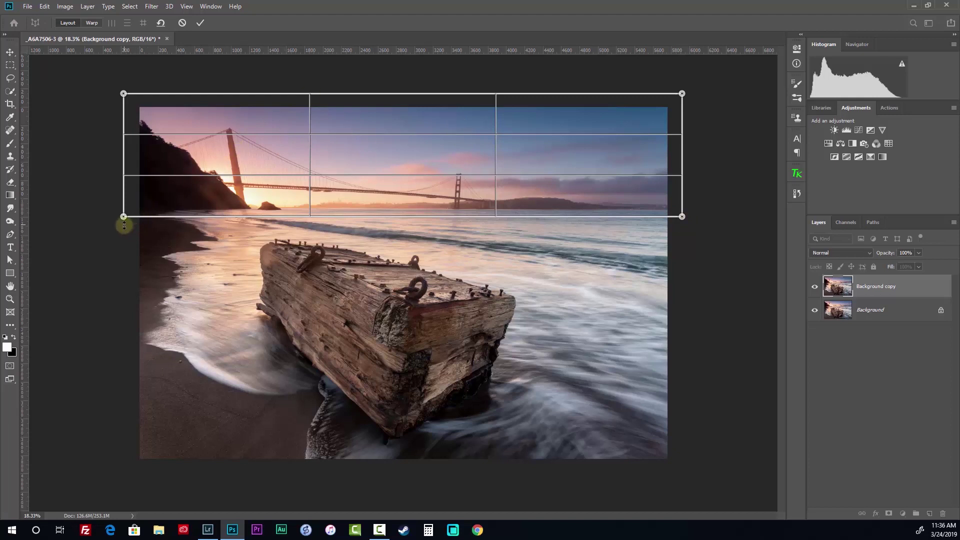
{"action": "left_click_drag", "start_coordinate": [123, 227], "coordinate": [683, 468]}
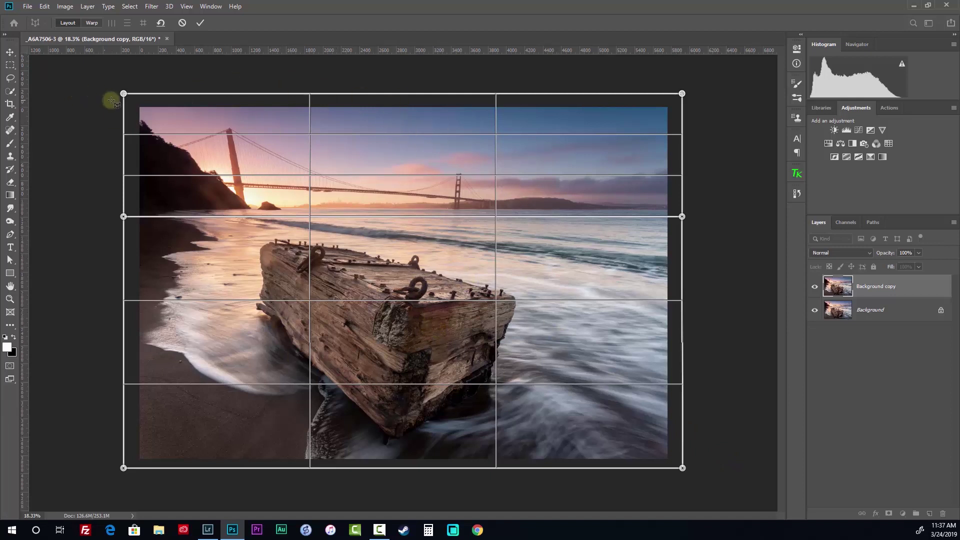
- Switch Perspective Warp from layout to warp mode and lock the sky grid's upper edge perfectly straight
{"action": "mouse_move", "coordinate": [123, 93]}
{"action": "left_mouse_down"}
{"action": "mouse_move", "coordinate": [94, 70]}
{"action": "mouse_move", "coordinate": [167, 103]}
{"action": "mouse_move", "coordinate": [122, 92]}
{"action": "left_mouse_up"}
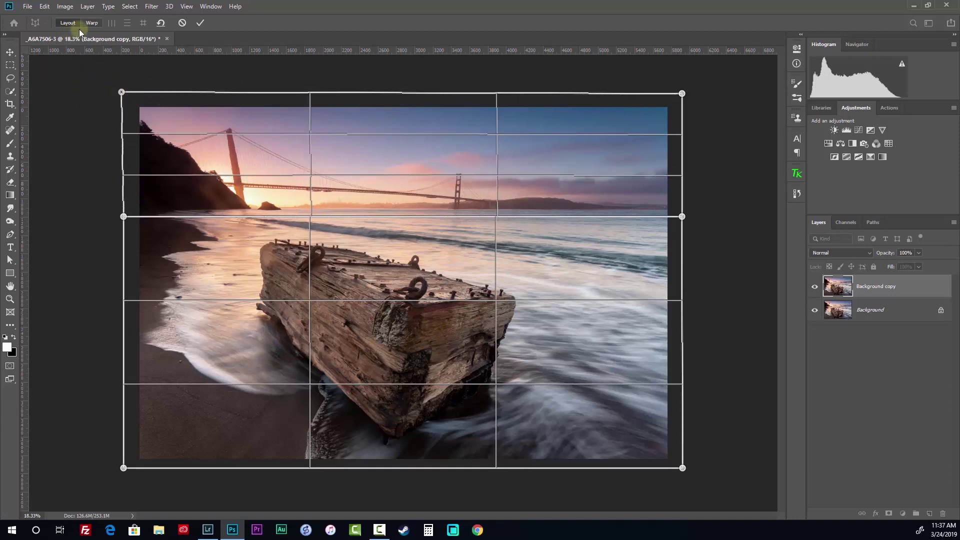
{"action": "left_click", "coordinate": [125, 23]}
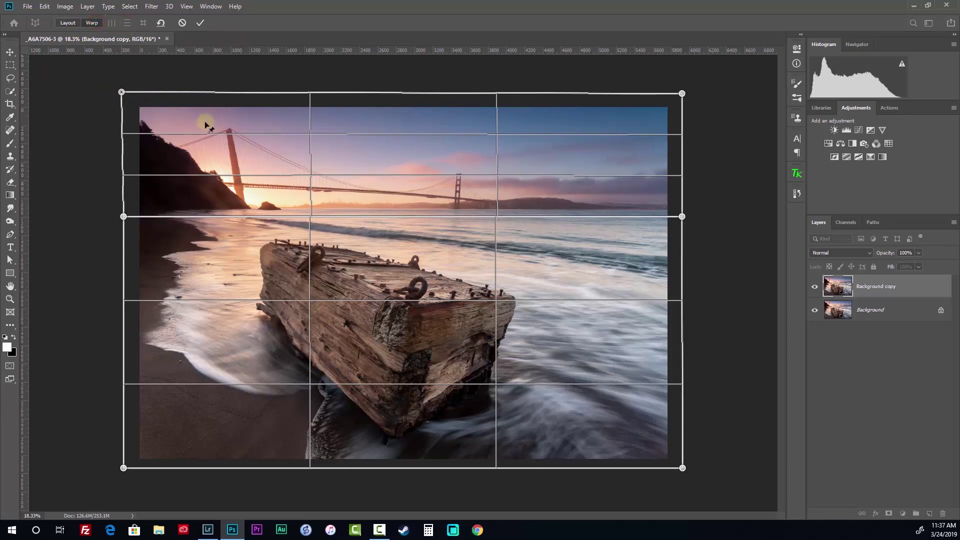
{"action": "left_click", "coordinate": [304, 156]}
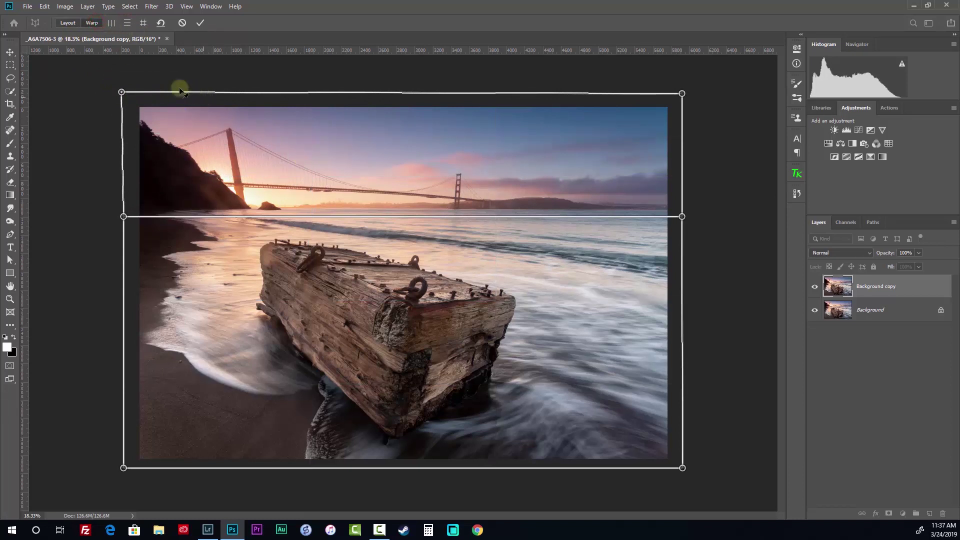
{"action": "mouse_move", "coordinate": [121, 91]}
{"action": "left_mouse_down"}
{"action": "mouse_move", "coordinate": [103, 85]}
{"action": "mouse_move", "coordinate": [139, 92]}
{"action": "mouse_move", "coordinate": [89, 88]}
{"action": "mouse_move", "coordinate": [200, 98]}
{"action": "mouse_move", "coordinate": [86, 90]}
{"action": "mouse_move", "coordinate": [157, 92]}
{"action": "mouse_move", "coordinate": [122, 92]}
{"action": "left_mouse_up"}
{"action": "left_click", "coordinate": [234, 83]}
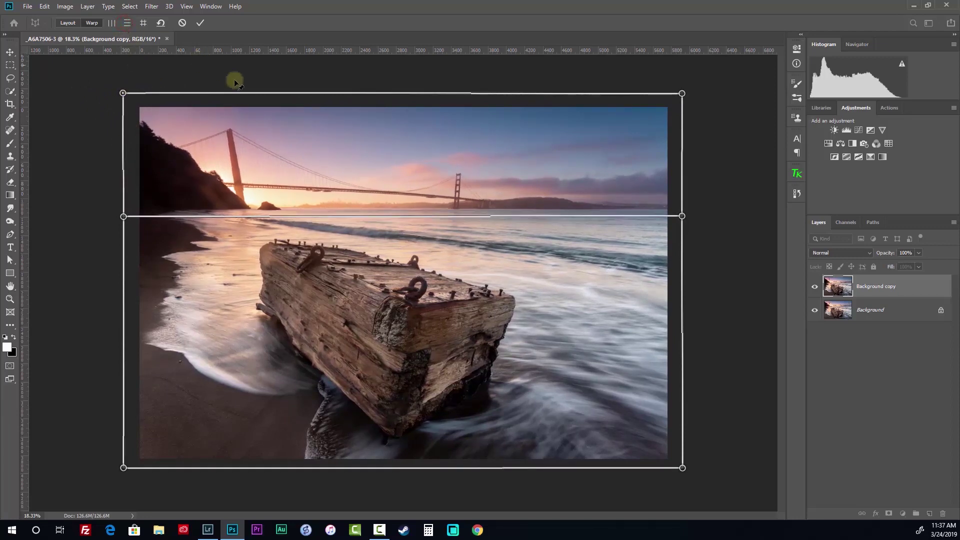
{"action": "left_click", "coordinate": [291, 98]}
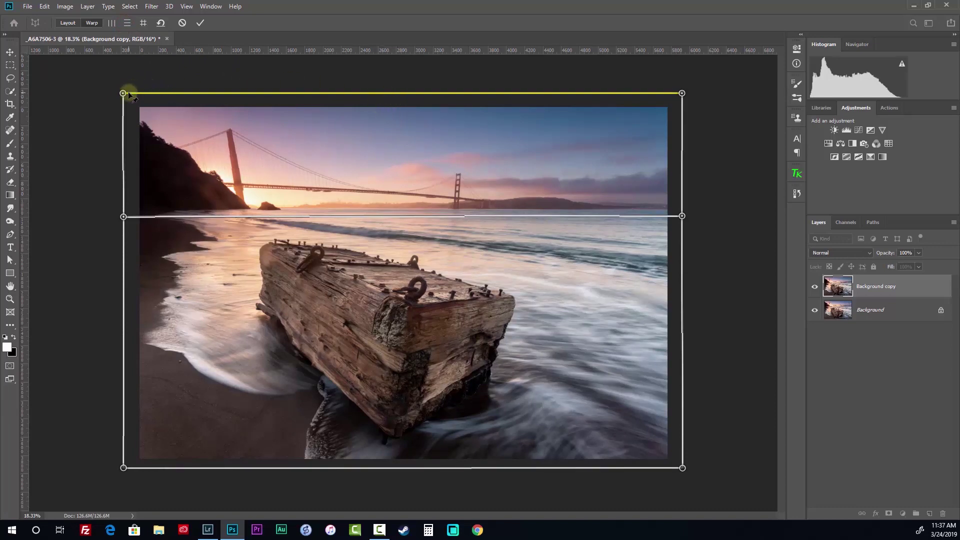
- Try pulling both upper corners of the sky grid inward to straighten the bridge towers
{"action": "left_click_drag", "start_coordinate": [124, 94], "coordinate": [147, 97]}
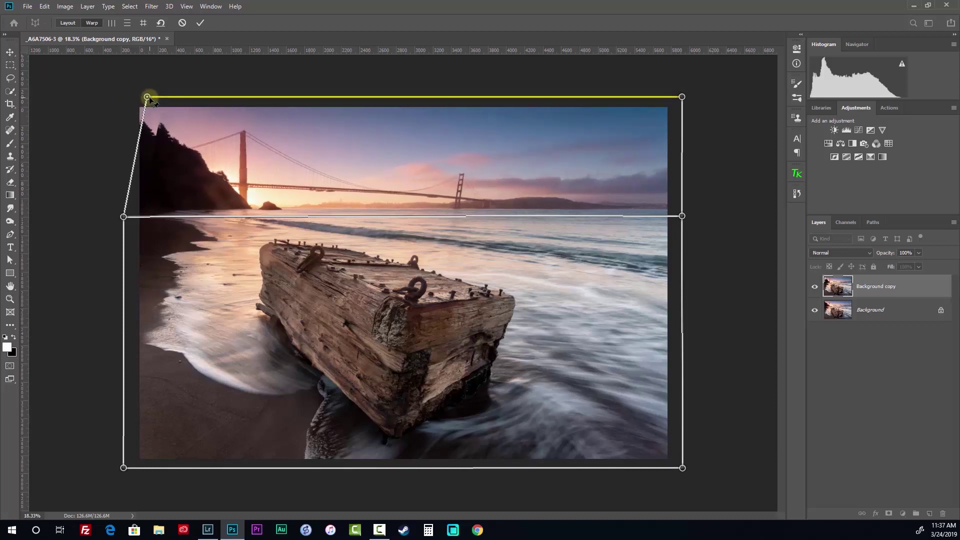
{"action": "left_click_drag", "start_coordinate": [680, 98], "coordinate": [647, 99]}
{"action": "left_click_drag", "start_coordinate": [150, 98], "coordinate": [157, 99]}
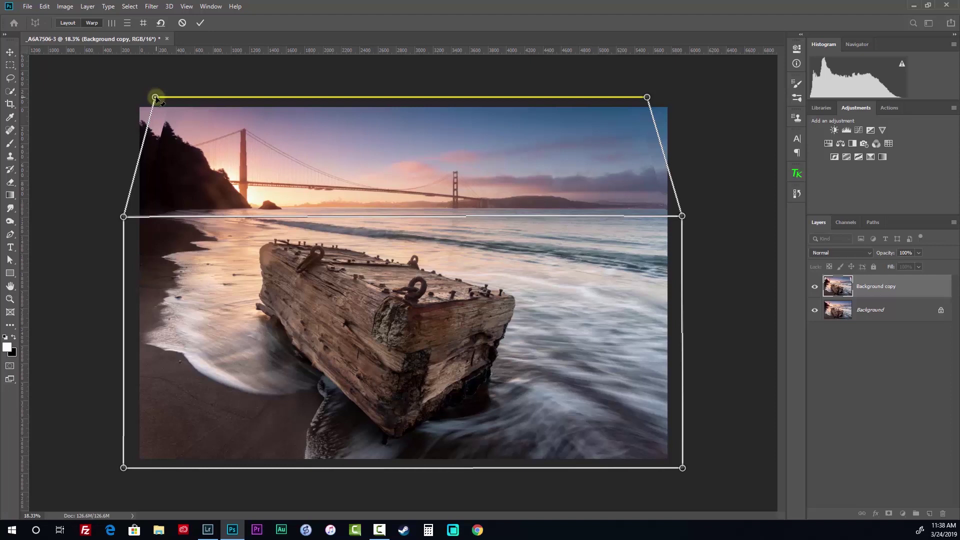
- Try stretching both ends of the shared horizon edge outward beyond the photo while keeping it level
{"action": "left_click_drag", "start_coordinate": [684, 217], "coordinate": [711, 215]}
{"action": "left_click_drag", "start_coordinate": [125, 216], "coordinate": [64, 212]}
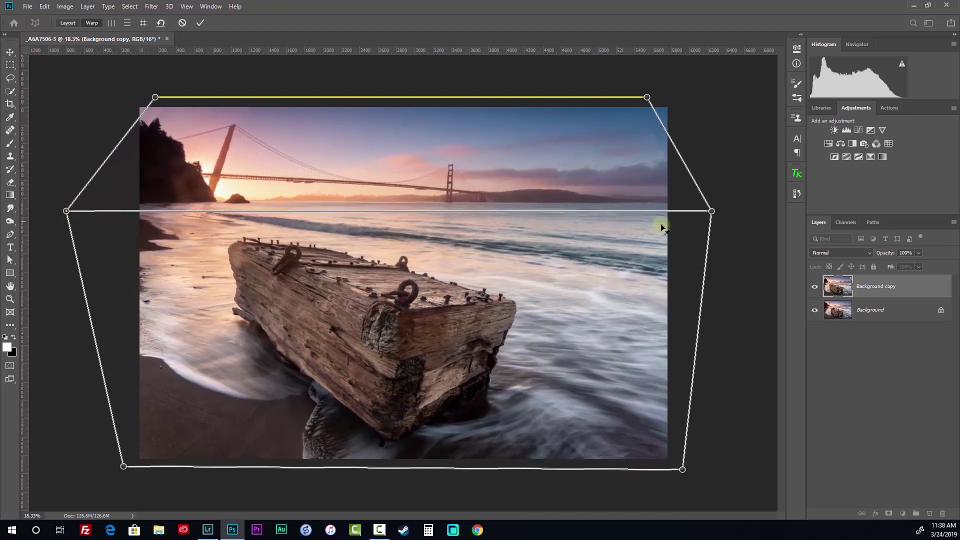
{"action": "left_click_drag", "start_coordinate": [712, 212], "coordinate": [733, 212]}
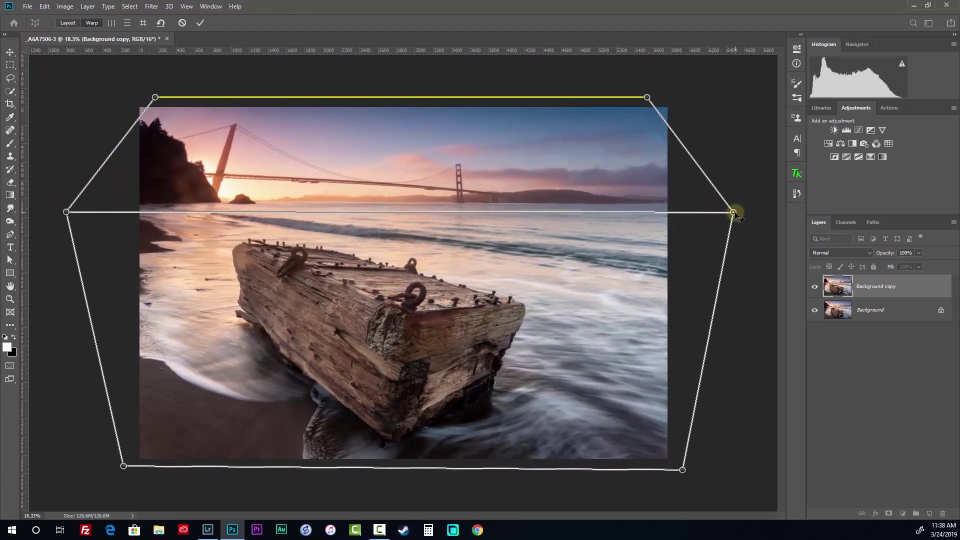
- Try raising the sky grid's upper edge and widening it on both sides to straighten the towers
{"action": "left_click_drag", "start_coordinate": [647, 97], "coordinate": [665, 86]}
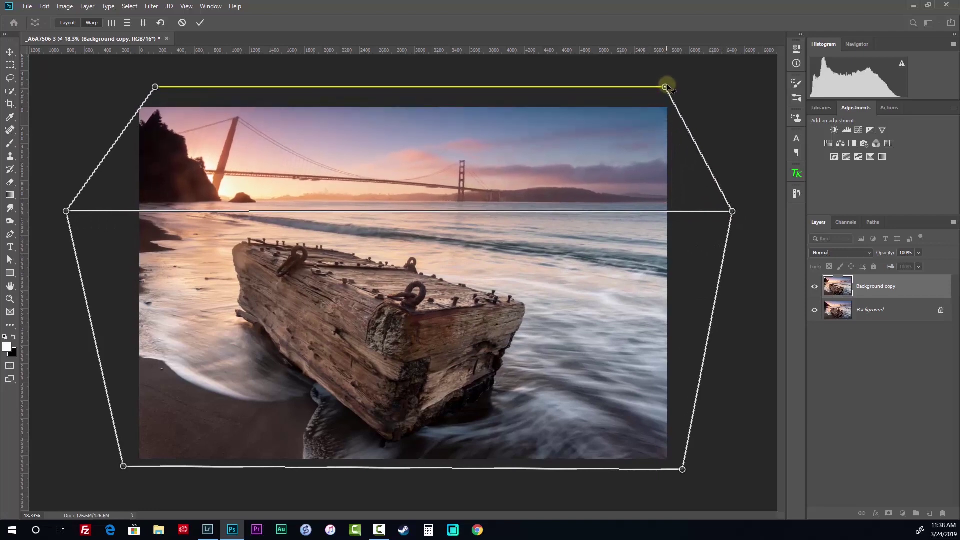
{"action": "left_click_drag", "start_coordinate": [149, 94], "coordinate": [105, 80]}
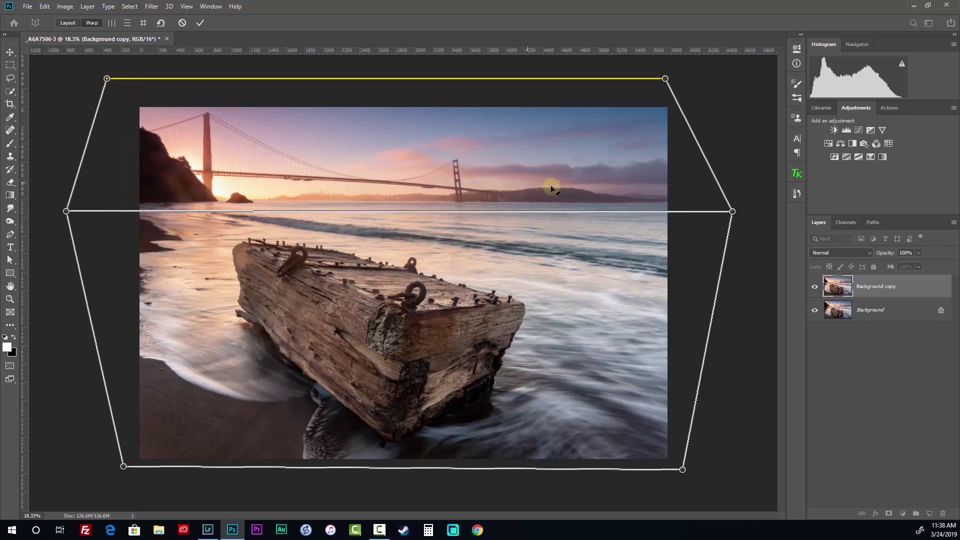
{"action": "left_click_drag", "start_coordinate": [664, 78], "coordinate": [679, 79]}
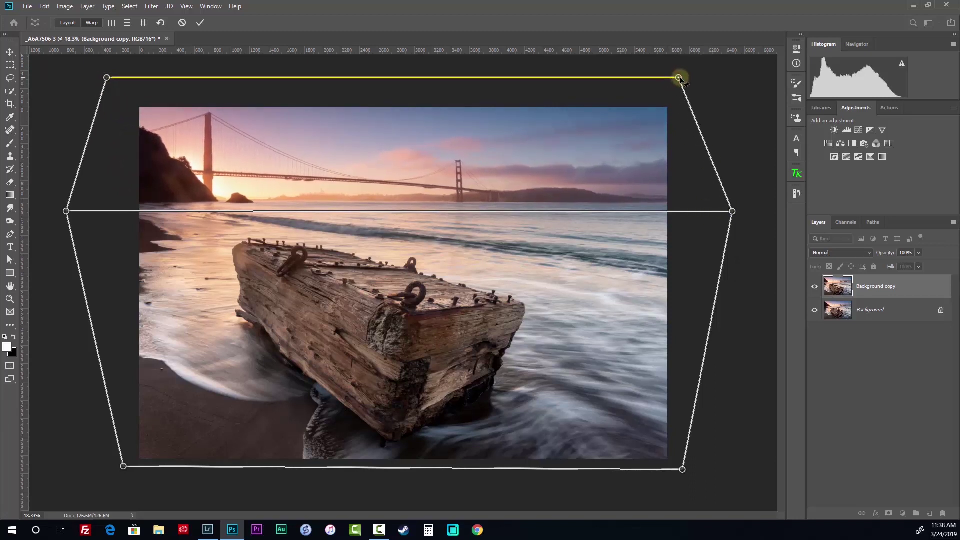
- Try moving both horizon corners slightly inward, and leave Perspective Warp with the duplicate layer unwarped
{"action": "left_click", "coordinate": [718, 212]}
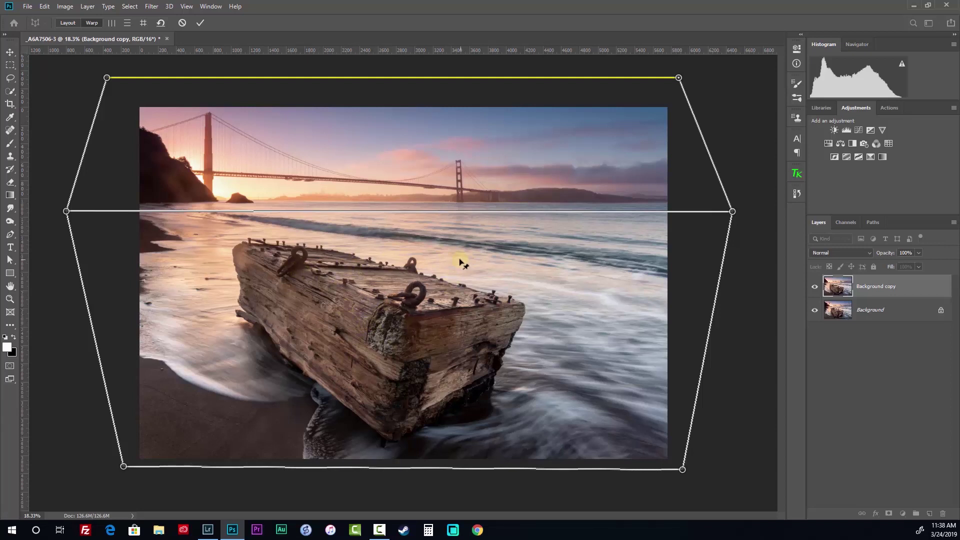
{"action": "left_click_drag", "start_coordinate": [731, 210], "coordinate": [719, 210]}
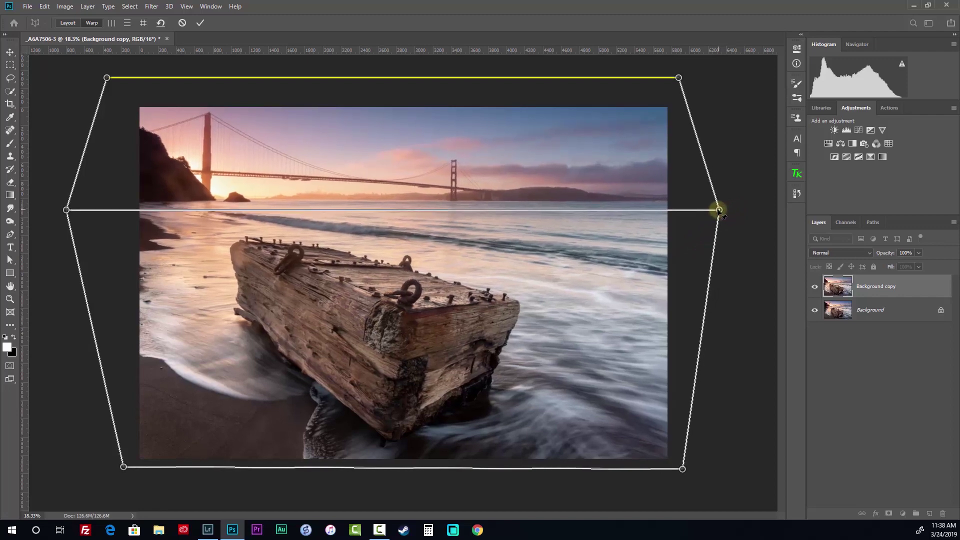
{"action": "left_click_drag", "start_coordinate": [66, 210], "coordinate": [76, 210]}
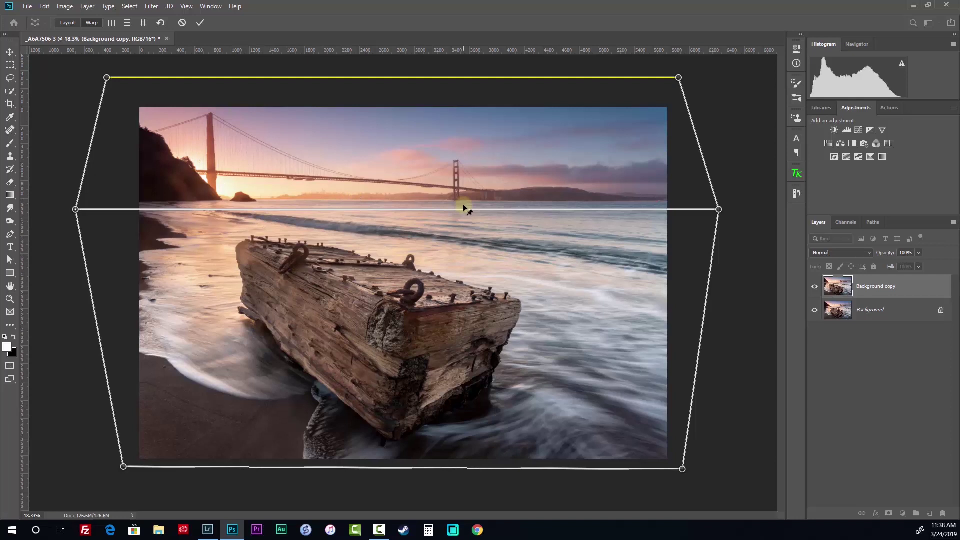
{"action": "key", "text": "Return"}
{"action": "key", "text": "b"}
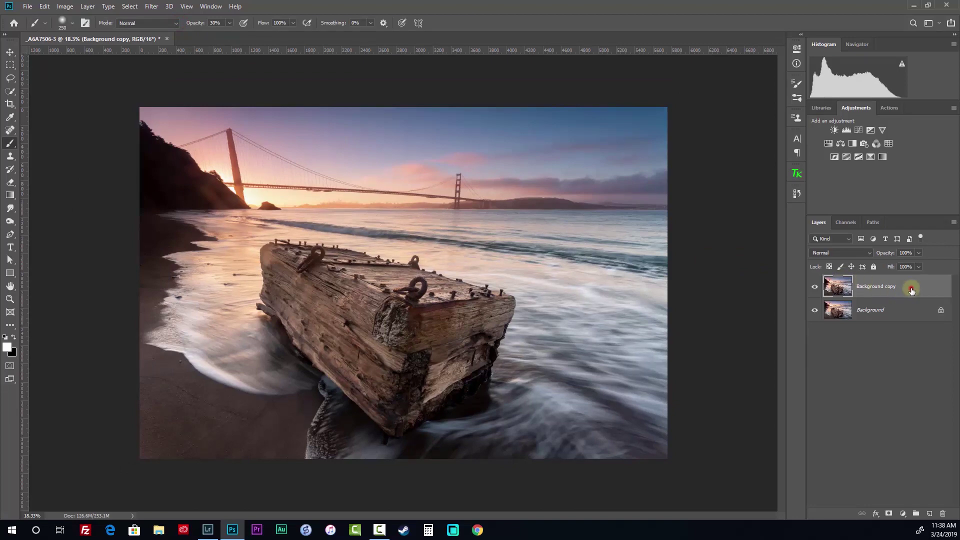
- Open the Background copy layer in the Camera Raw Filter and activate the Transform tool over the near bridge tower
{"action": "left_click", "coordinate": [152, 7]}
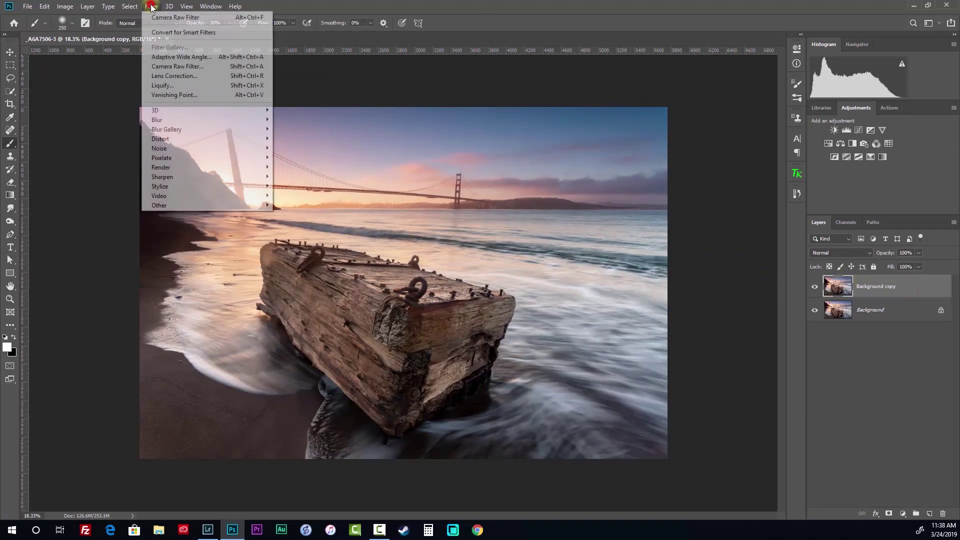
{"action": "left_click", "coordinate": [175, 66]}
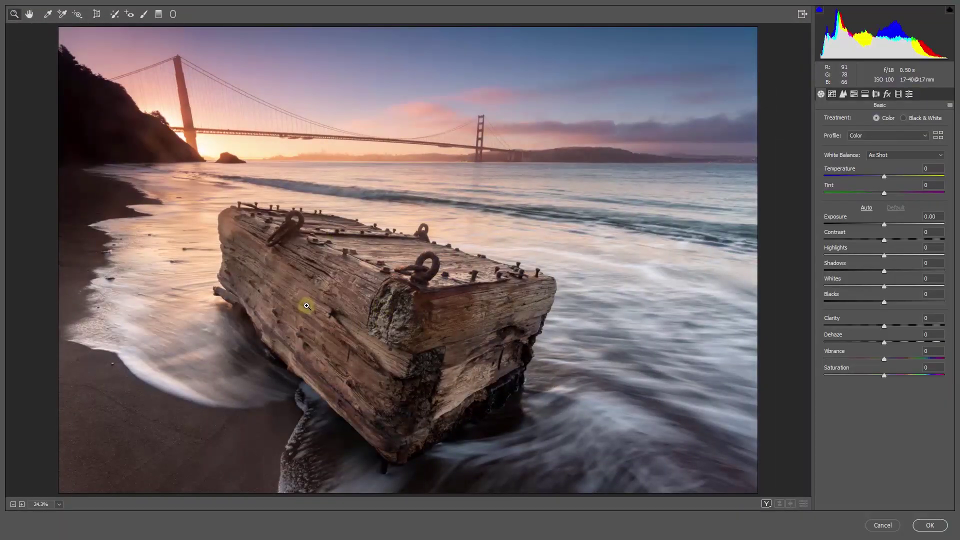
{"action": "left_click_drag", "start_coordinate": [175, 68], "coordinate": [297, 199]}
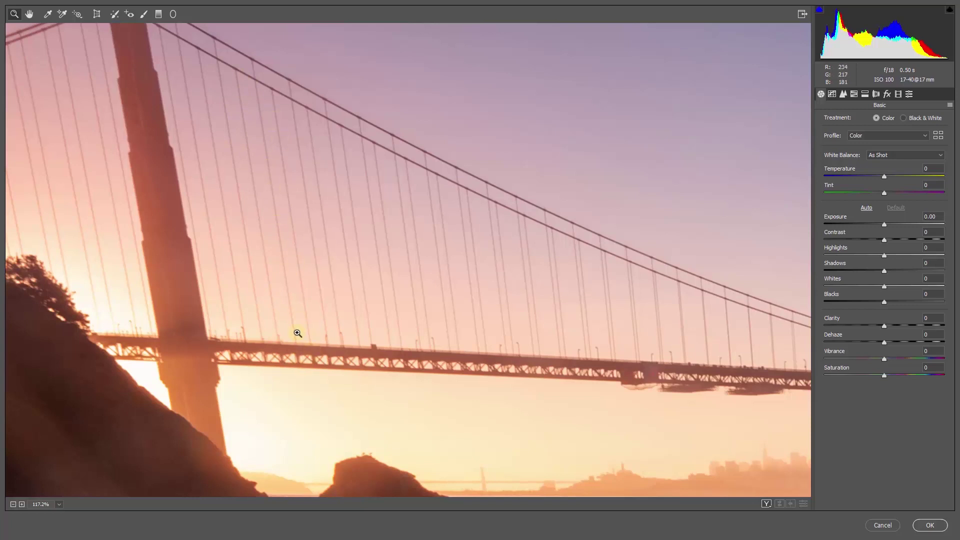
{"action": "left_click", "coordinate": [98, 15]}
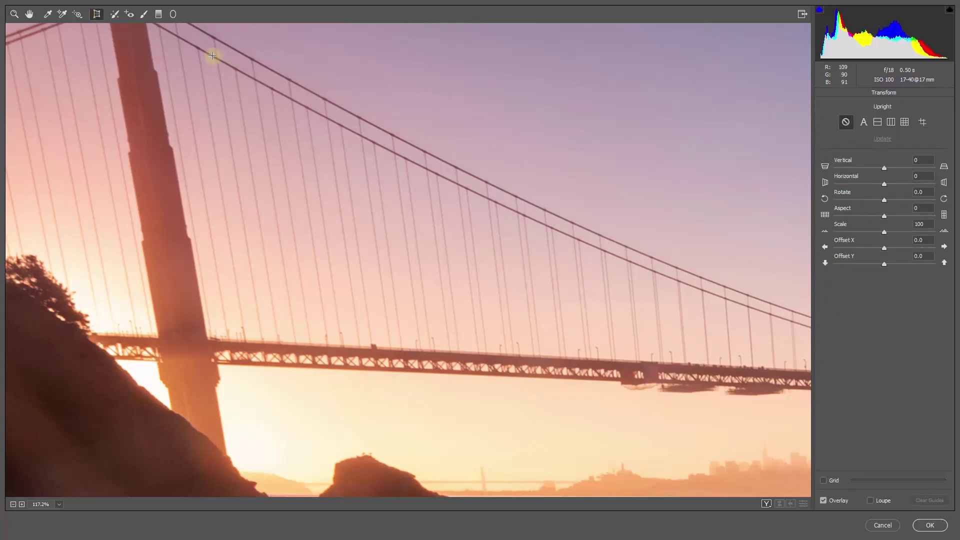
- Draw a vertical Upright guide along a suspender cable just right of the near tower
{"action": "left_click_drag", "start_coordinate": [215, 38], "coordinate": [274, 423]}
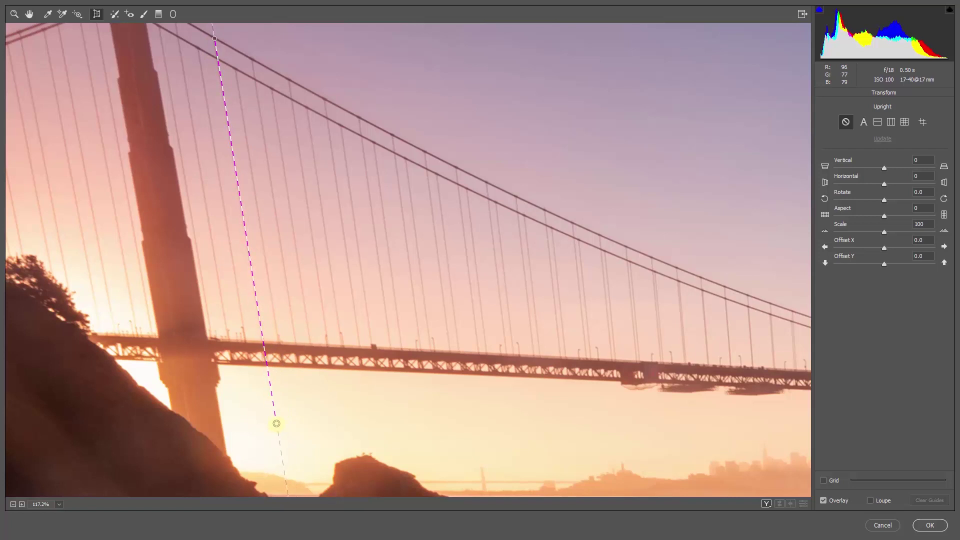
{"action": "left_click_drag", "start_coordinate": [276, 424], "coordinate": [277, 424]}
{"action": "key", "text": "a"}
- Draw a second vertical Upright guide along a suspender cable just left of the far tower
{"action": "key", "text": "space"}
{"action": "left_click_drag", "start_coordinate": [692, 311], "coordinate": [58, 291]}
{"action": "left_click_drag", "start_coordinate": [603, 321], "coordinate": [128, 247]}
{"action": "scroll", "coordinate": [400, 279], "scroll_direction": "up", "scroll_amount": 3}
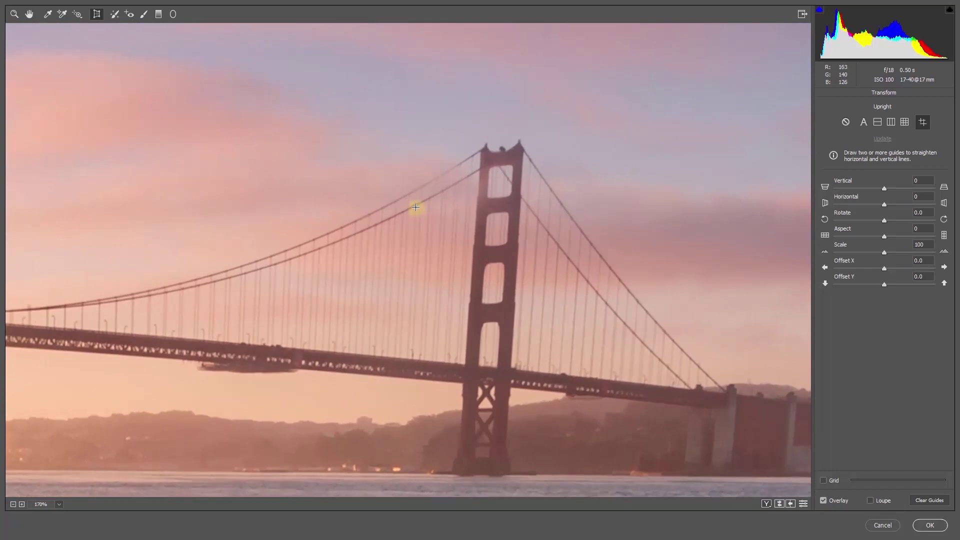
{"action": "mouse_move", "coordinate": [415, 208]}
{"action": "left_mouse_down"}
{"action": "mouse_move", "coordinate": [423, 333]}
{"action": "mouse_move", "coordinate": [402, 396]}
{"action": "mouse_move", "coordinate": [404, 423]}
{"action": "left_mouse_up"}
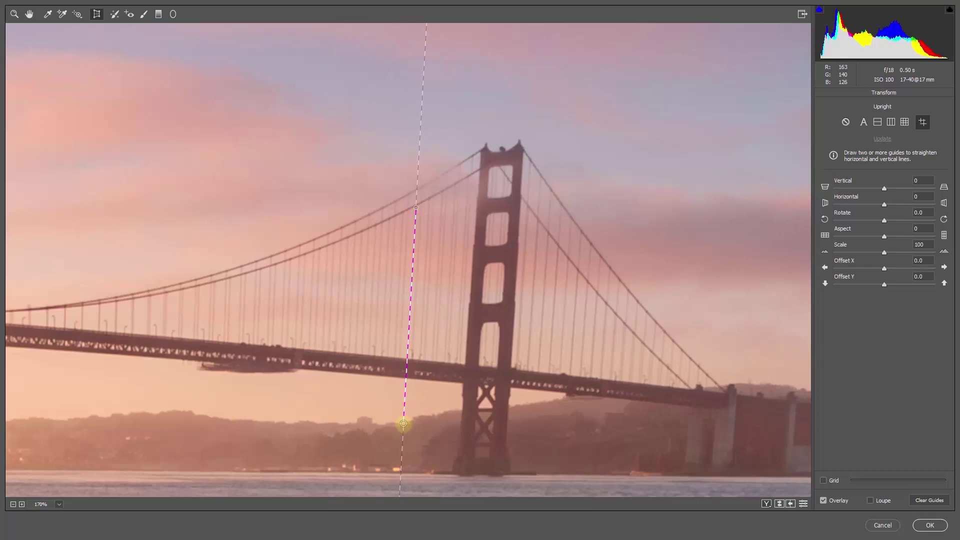
- Examine the guided Upright correction on both towers, the cables and the edges of the whole photo
{"action": "scroll", "coordinate": [404, 423], "scroll_direction": "down", "scroll_amount": 2}
{"action": "scroll", "coordinate": [205, 189], "scroll_direction": "down", "scroll_amount": 2}
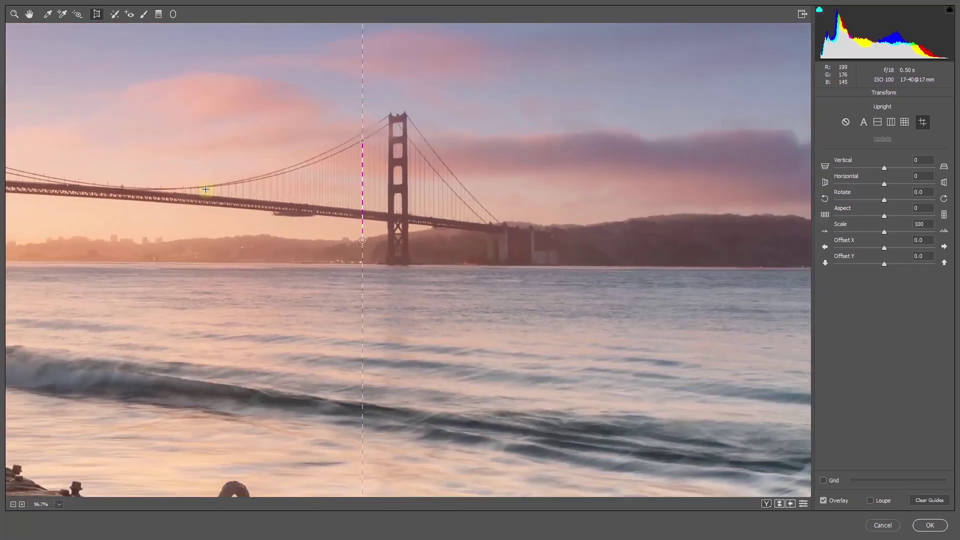
{"action": "scroll", "coordinate": [206, 188], "scroll_direction": "down", "scroll_amount": 3}
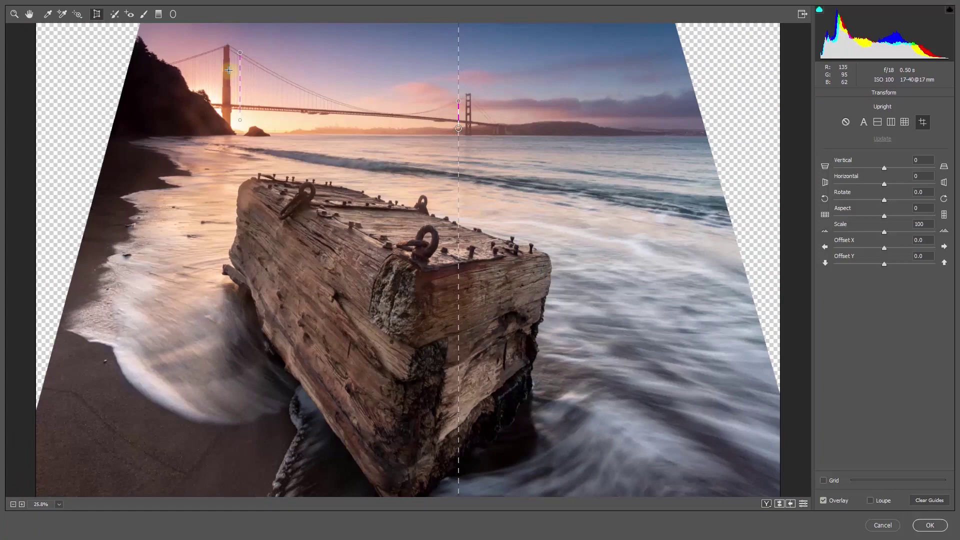
{"action": "scroll", "coordinate": [216, 73], "scroll_direction": "up", "scroll_amount": 4}
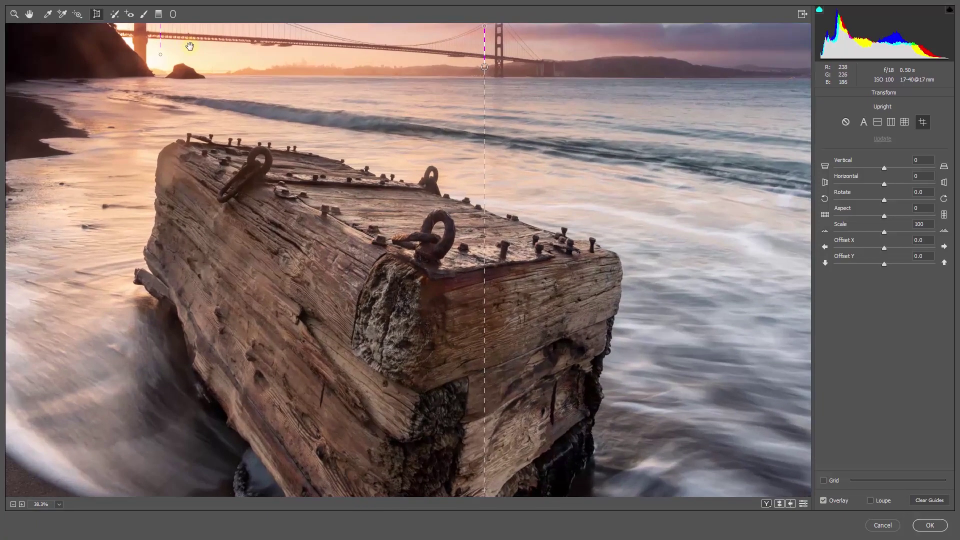
{"action": "scroll", "coordinate": [230, 58], "scroll_direction": "down", "scroll_amount": 1}
{"action": "scroll", "coordinate": [237, 50], "scroll_direction": "up", "scroll_amount": 3}
{"action": "scroll", "coordinate": [266, 71], "scroll_direction": "down", "scroll_amount": 2}
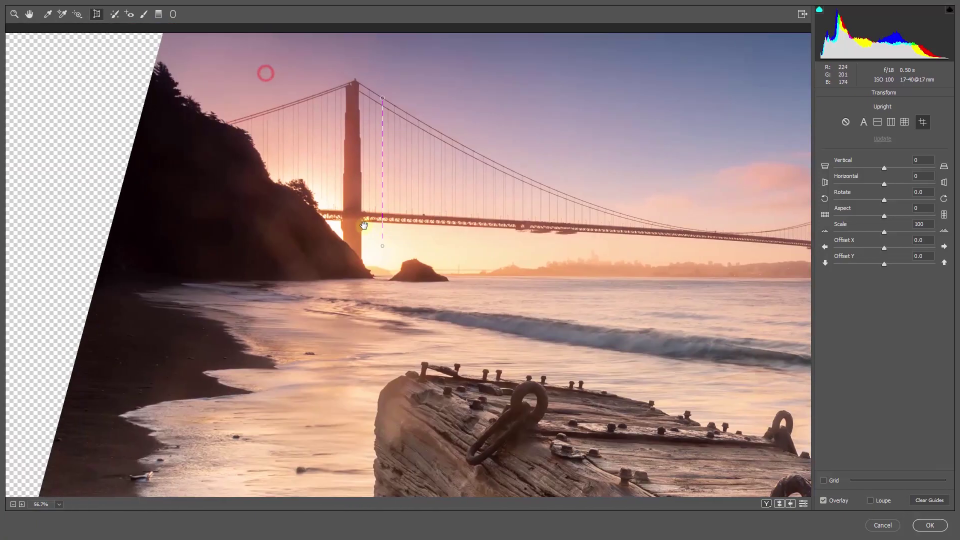
{"action": "scroll", "coordinate": [365, 122], "scroll_direction": "up", "scroll_amount": 2}
{"action": "scroll", "coordinate": [365, 121], "scroll_direction": "up", "scroll_amount": 1}
{"action": "scroll", "coordinate": [365, 118], "scroll_direction": "down", "scroll_amount": 2}
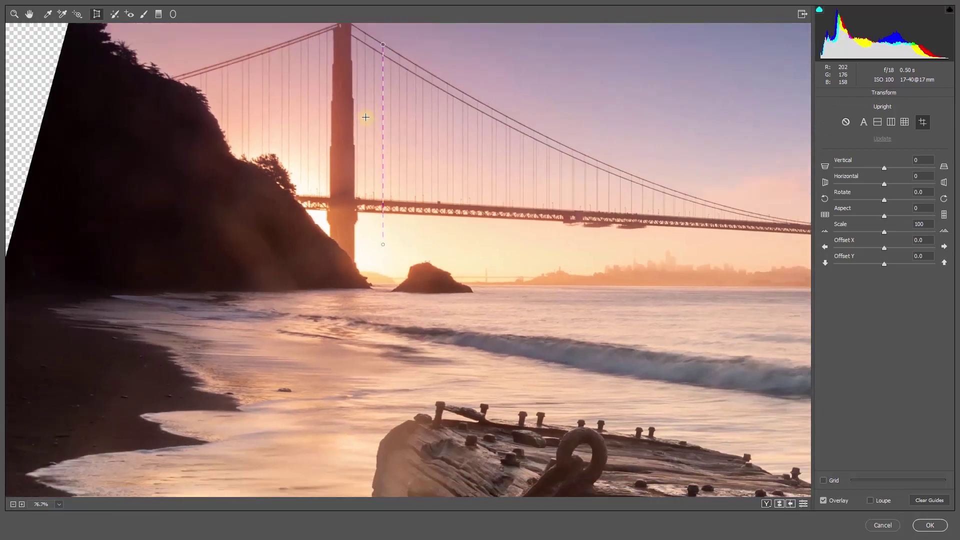
{"action": "scroll", "coordinate": [391, 94], "scroll_direction": "up", "scroll_amount": 2}
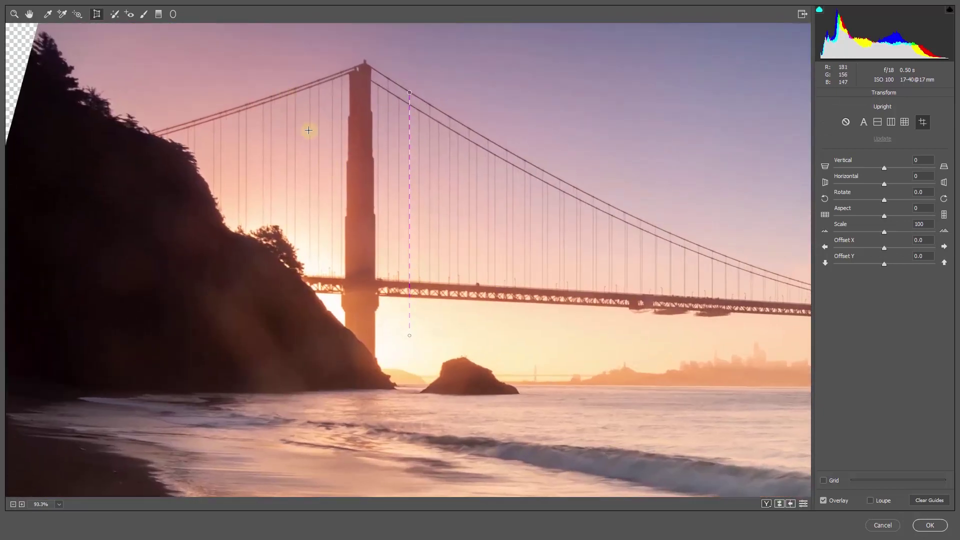
{"action": "scroll", "coordinate": [302, 121], "scroll_direction": "up", "scroll_amount": 2}
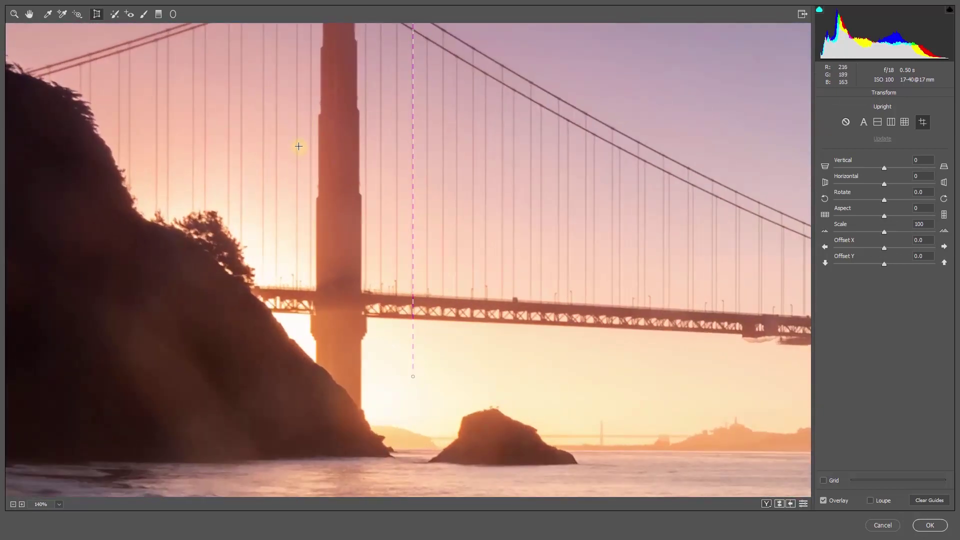
{"action": "scroll", "coordinate": [299, 146], "scroll_direction": "down", "scroll_amount": 5}
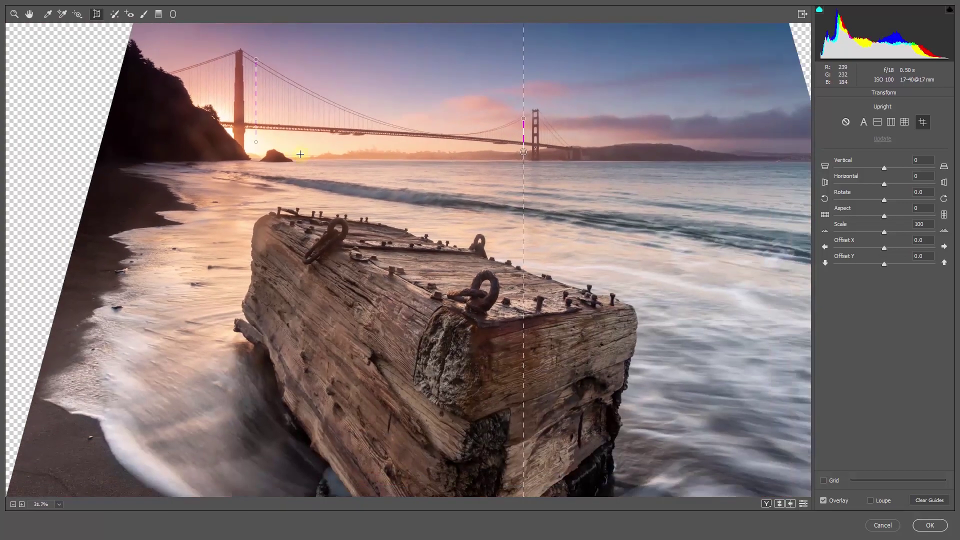
{"action": "scroll", "coordinate": [300, 154], "scroll_direction": "down", "scroll_amount": 1}
- Apply the Camera Raw transform and set the Background copy layer's opacity to 54%
{"action": "left_click", "coordinate": [930, 525]}
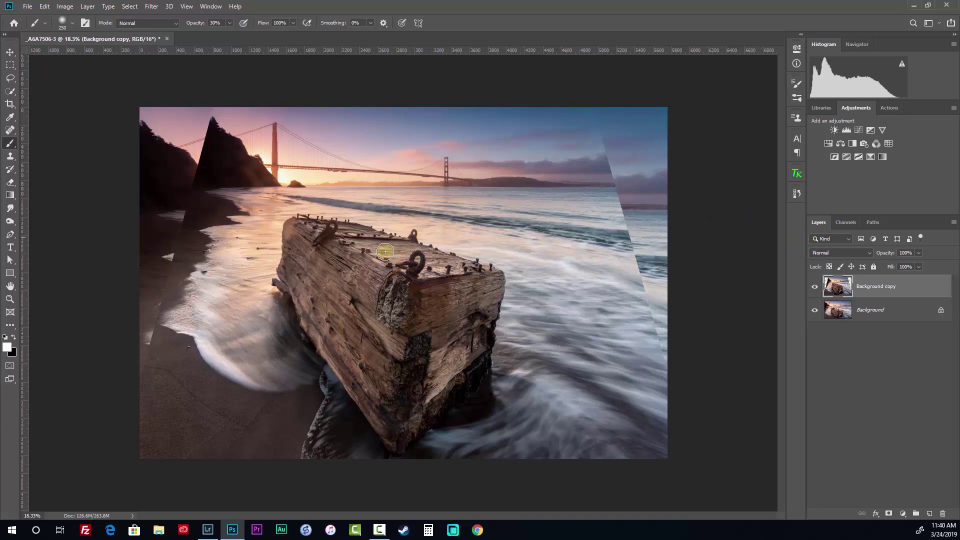
{"action": "left_click", "coordinate": [917, 253]}
{"action": "left_click_drag", "start_coordinate": [892, 261], "coordinate": [898, 264]}
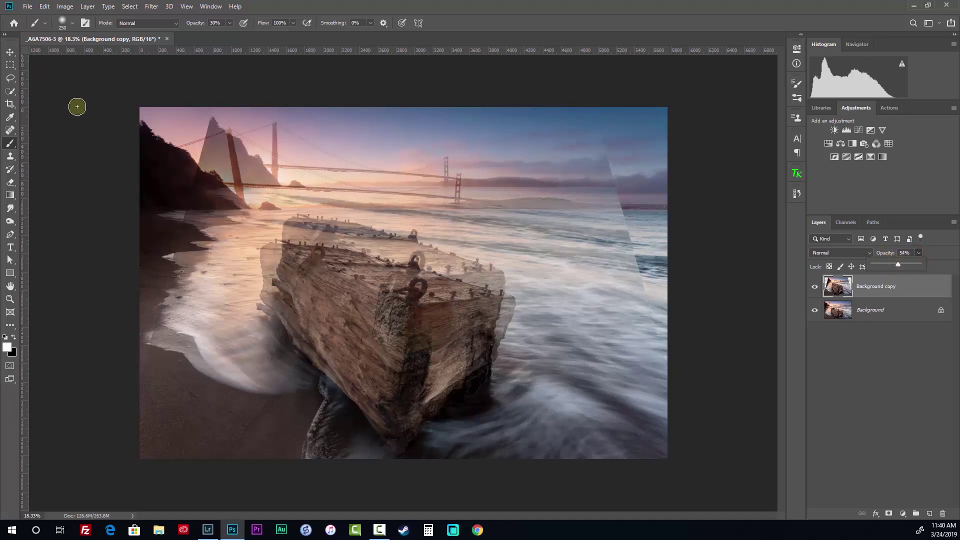
- Move the semi-transparent Background copy layer downward until its horizon lines up with the original Background's horizon
{"action": "left_click", "coordinate": [10, 52]}
{"action": "key", "text": "v"}
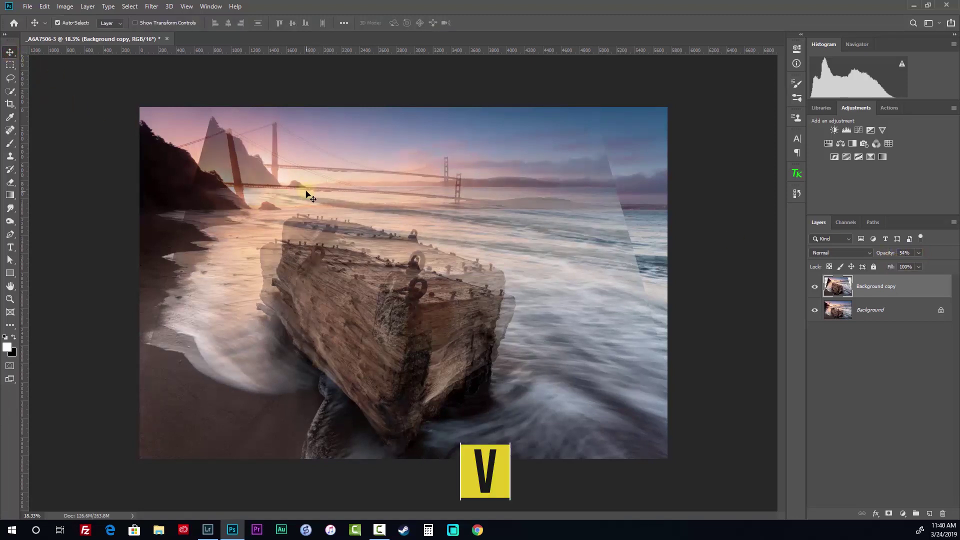
{"action": "mouse_move", "coordinate": [386, 200]}
{"action": "left_mouse_down"}
{"action": "mouse_move", "coordinate": [384, 246]}
{"action": "mouse_move", "coordinate": [384, 218]}
{"action": "left_mouse_up"}
{"action": "scroll", "coordinate": [450, 190], "scroll_direction": "up", "scroll_amount": 5}
{"action": "left_click_drag", "start_coordinate": [452, 184], "coordinate": [460, 205]}
{"action": "scroll", "coordinate": [326, 242], "scroll_direction": "down", "scroll_amount": 5}
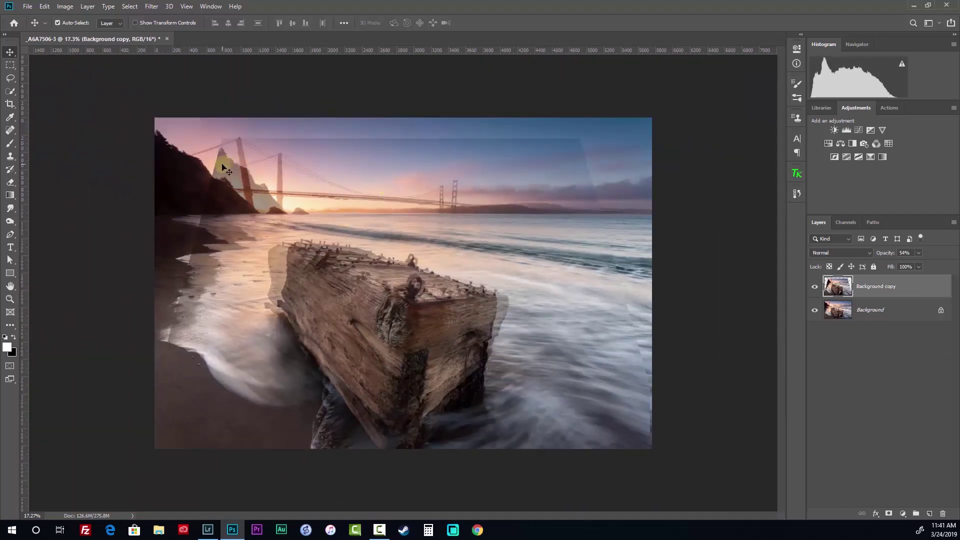
{"action": "key", "text": "ctrl+t"}
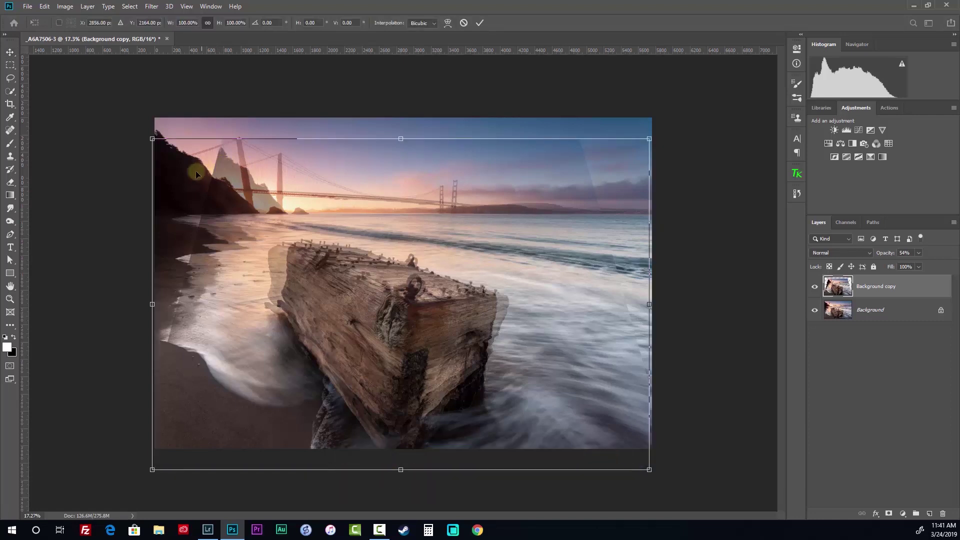
{"action": "left_click", "coordinate": [44, 7]}
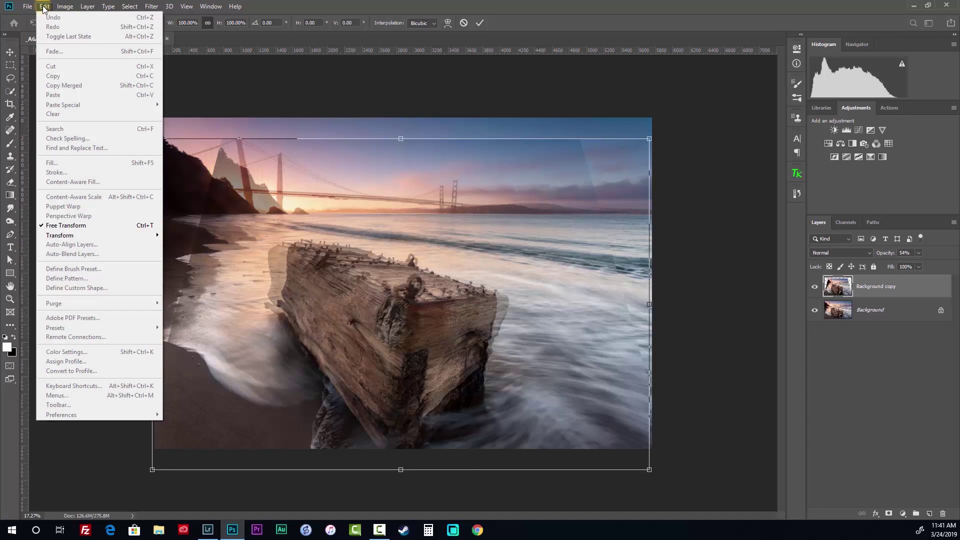
{"action": "left_click", "coordinate": [253, 79]}
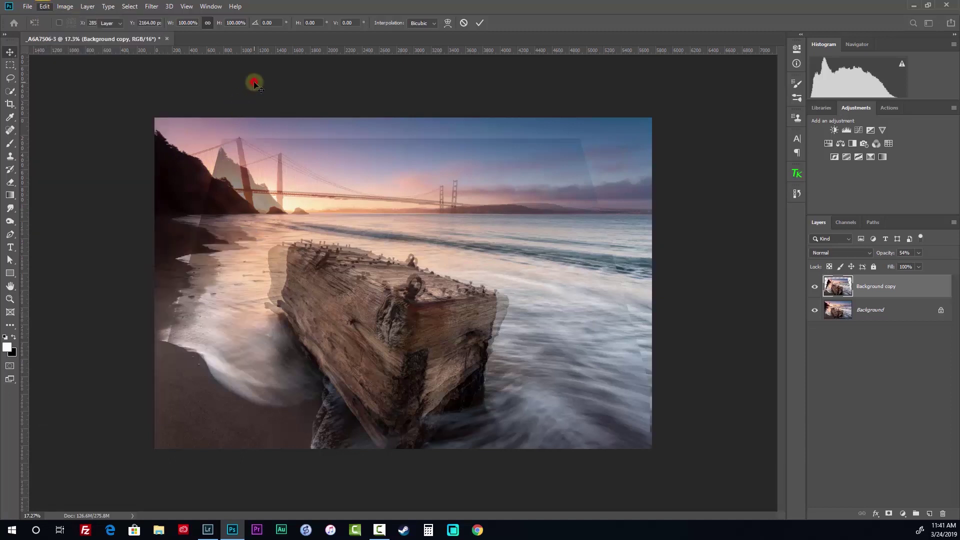
- Scale the Background copy layer proportionally to 150% with Free Transform and move it down toward the original horizon
{"action": "key", "text": "ctrl+t"}
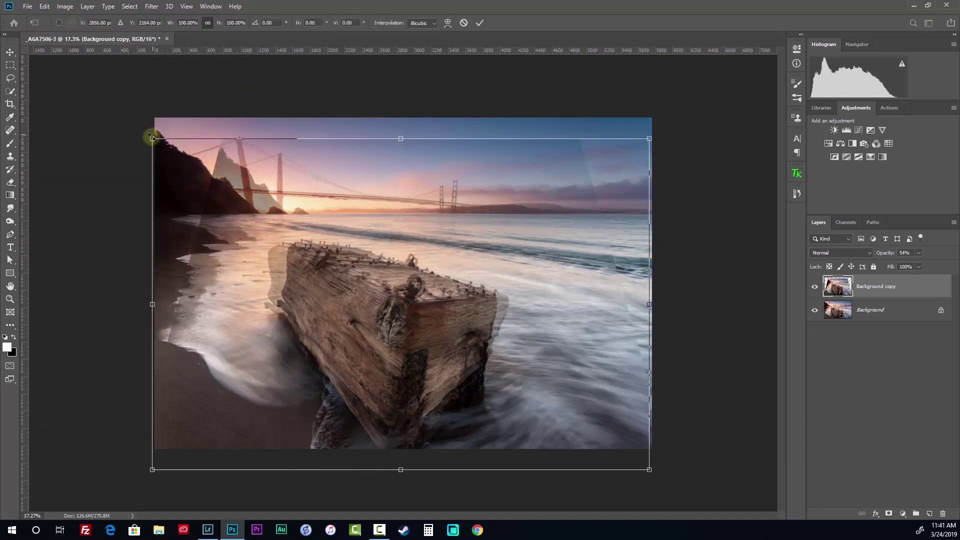
{"action": "left_click_drag", "start_coordinate": [151, 139], "coordinate": [67, 82]}
{"action": "left_click_drag", "start_coordinate": [648, 469], "coordinate": [760, 537]}
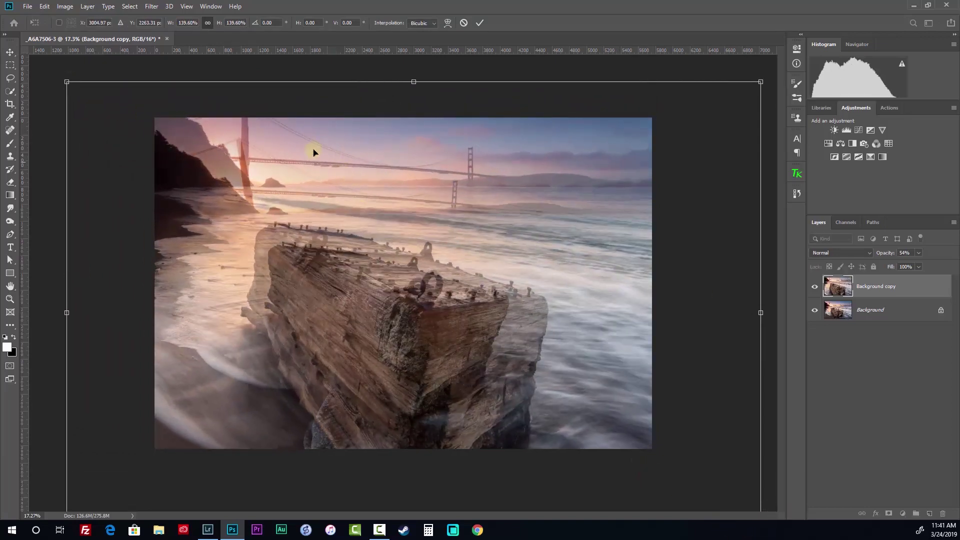
{"action": "left_click_drag", "start_coordinate": [321, 205], "coordinate": [318, 237]}
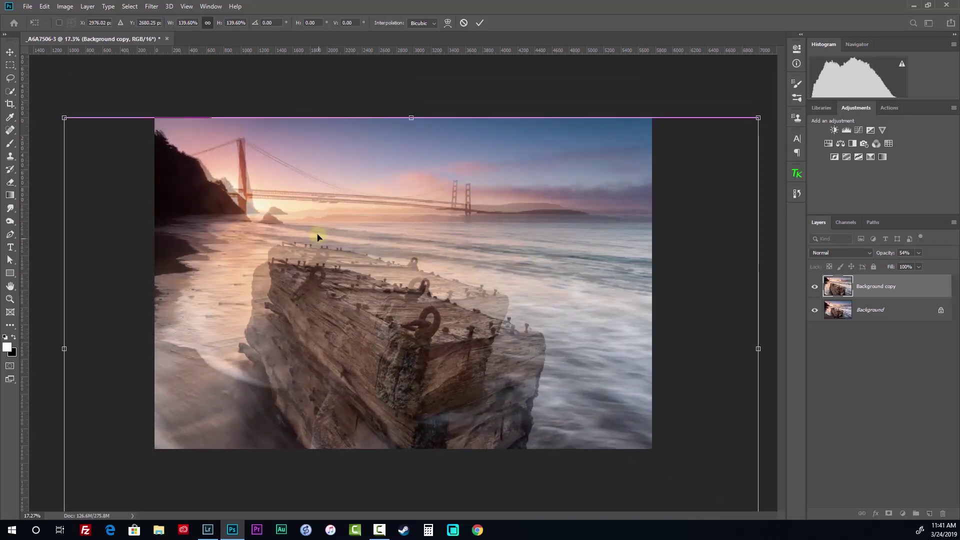
{"action": "left_click", "coordinate": [180, 23]}
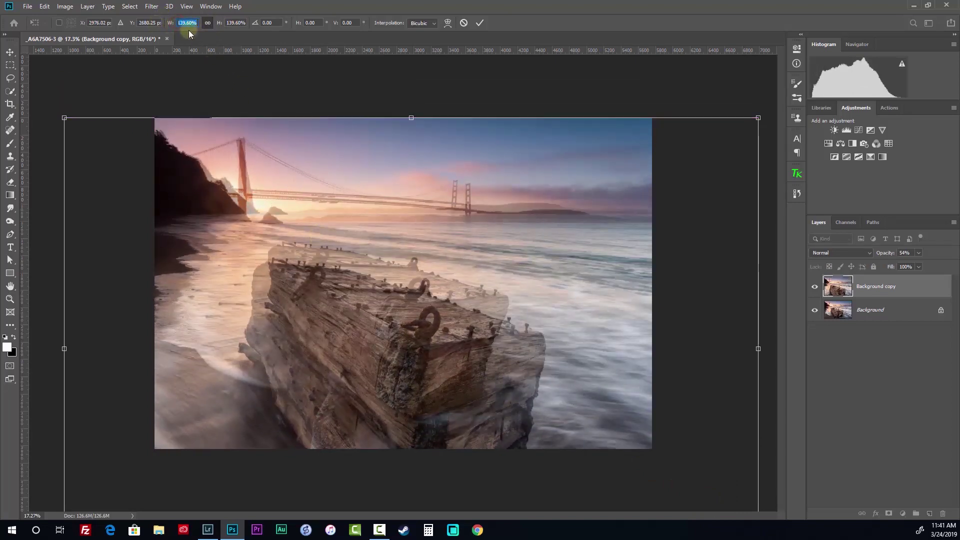
{"action": "type", "text": "150"}
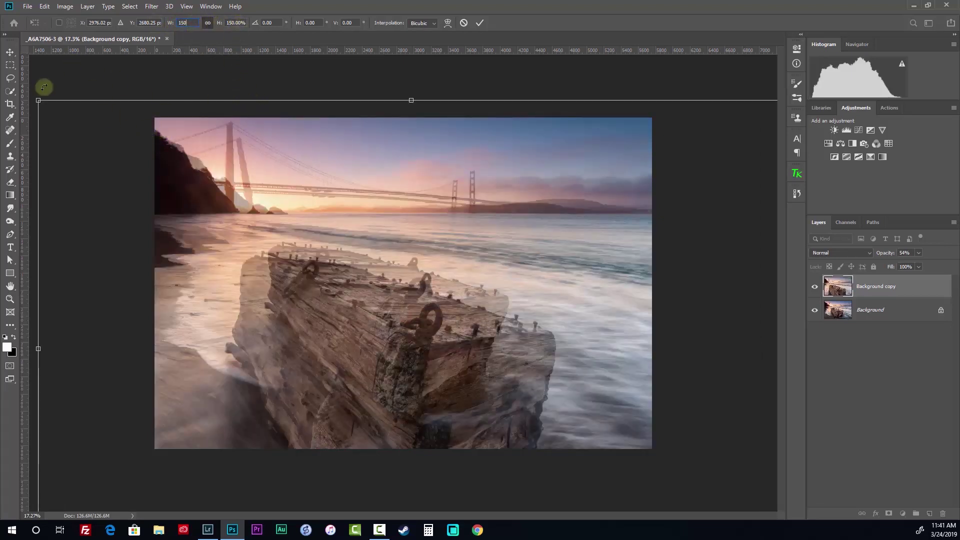
- Move the enlarged Background copy until its horizon and near bridge tower line up with the original, and apply the transform
{"action": "left_click_drag", "start_coordinate": [337, 187], "coordinate": [358, 189]}
{"action": "scroll", "coordinate": [343, 182], "scroll_direction": "up", "scroll_amount": 3}
{"action": "scroll", "coordinate": [298, 172], "scroll_direction": "up", "scroll_amount": 8}
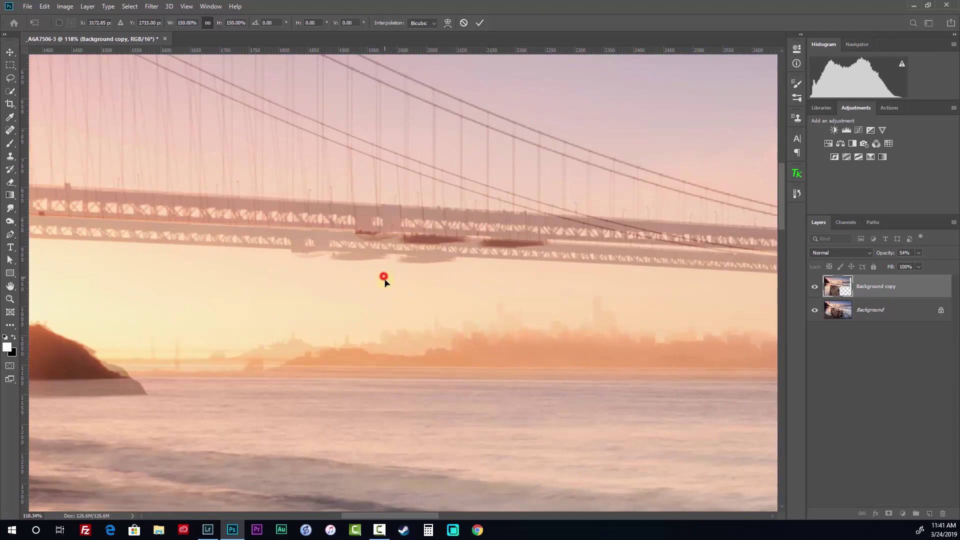
{"action": "left_click_drag", "start_coordinate": [384, 282], "coordinate": [378, 268]}
{"action": "scroll", "coordinate": [377, 268], "scroll_direction": "right", "scroll_amount": 15}
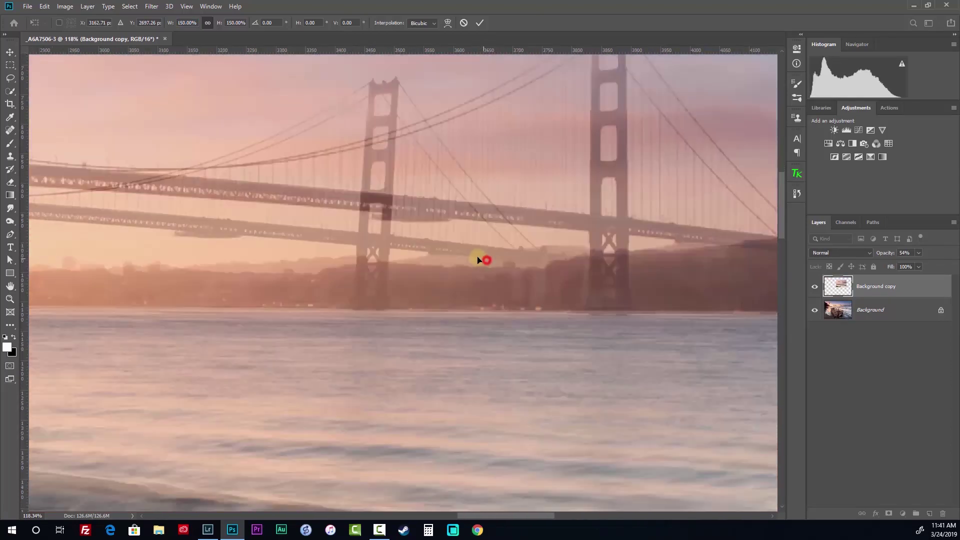
{"action": "left_click_drag", "start_coordinate": [478, 260], "coordinate": [473, 257]}
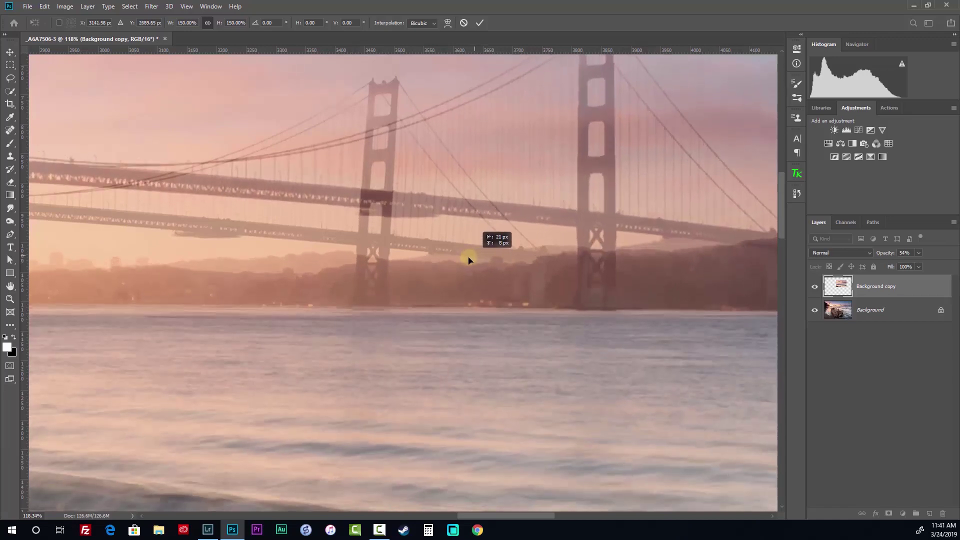
{"action": "scroll", "coordinate": [403, 257], "scroll_direction": "down", "scroll_amount": 6}
{"action": "scroll", "coordinate": [404, 258], "scroll_direction": "down", "scroll_amount": 3}
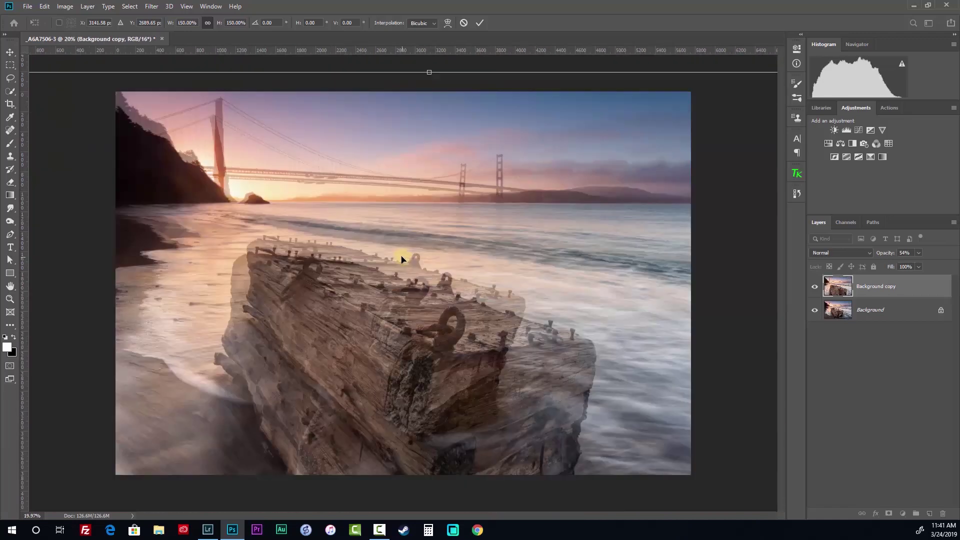
{"action": "scroll", "coordinate": [401, 259], "scroll_direction": "down", "scroll_amount": 1}
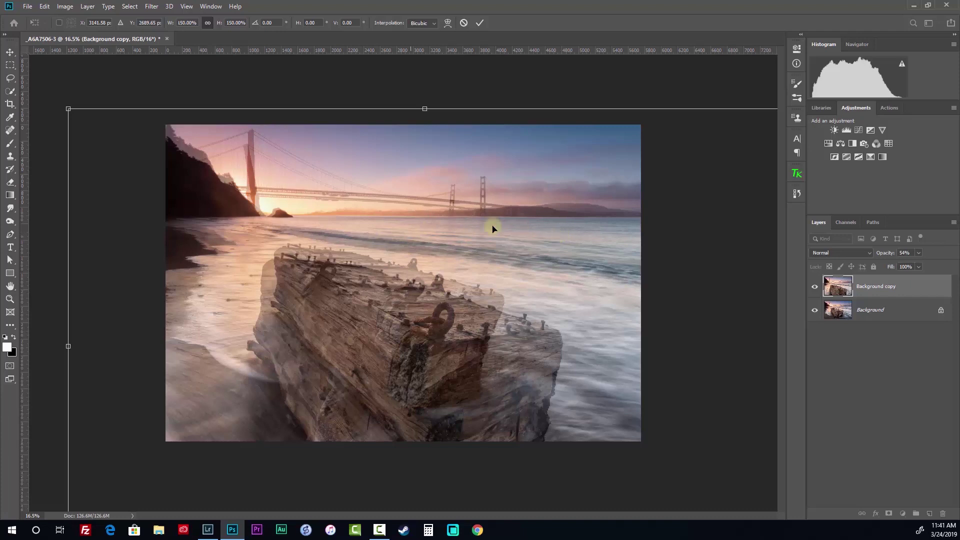
{"action": "key", "text": "Return"}
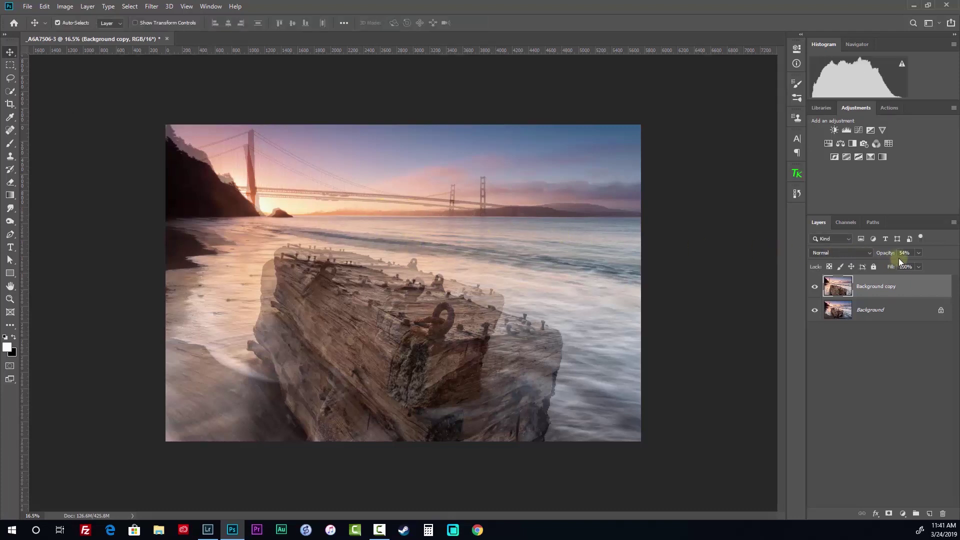
- Set the Background copy layer's opacity to 100% and add a black layer mask that hides it
{"action": "left_click_drag", "start_coordinate": [919, 265], "coordinate": [954, 265]}
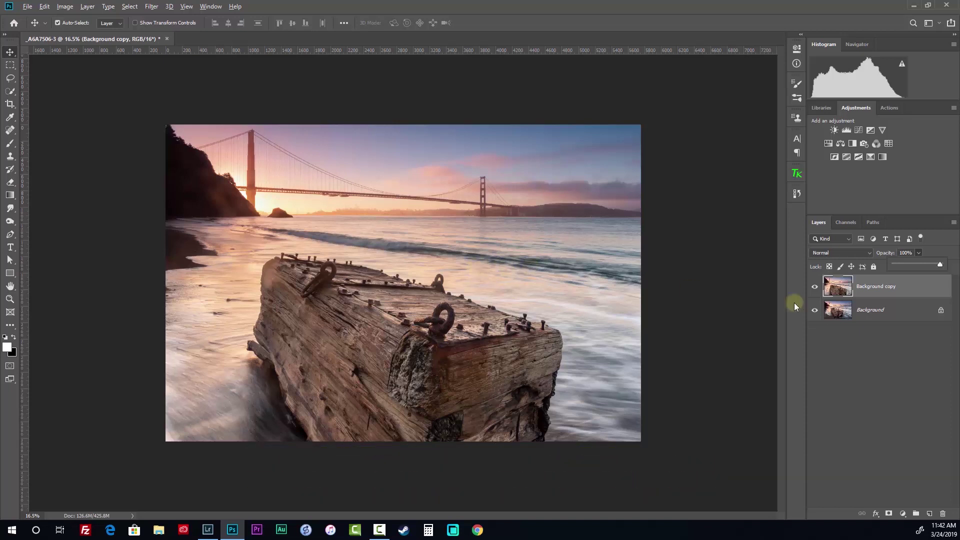
{"action": "left_click", "coordinate": [890, 515], "text": "alt"}
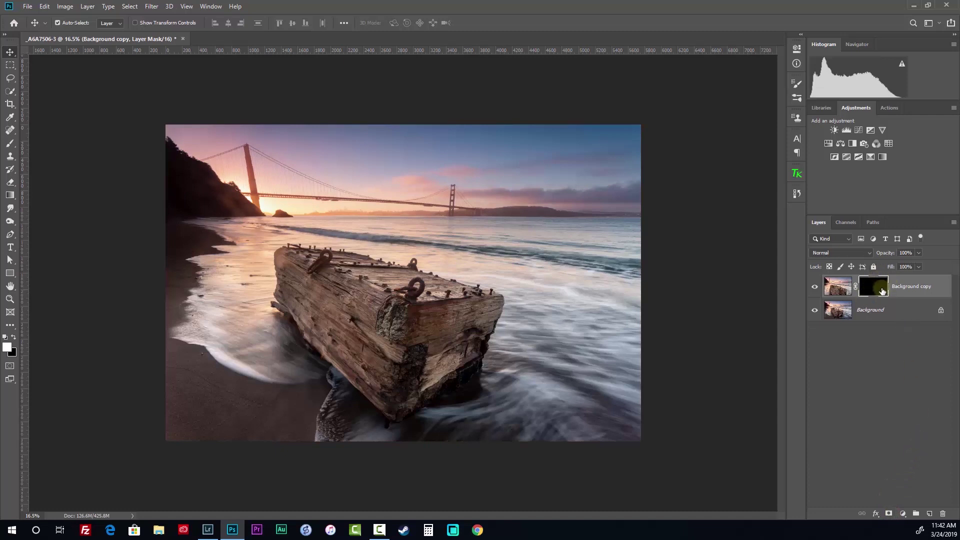
{"action": "left_click", "coordinate": [833, 288]}
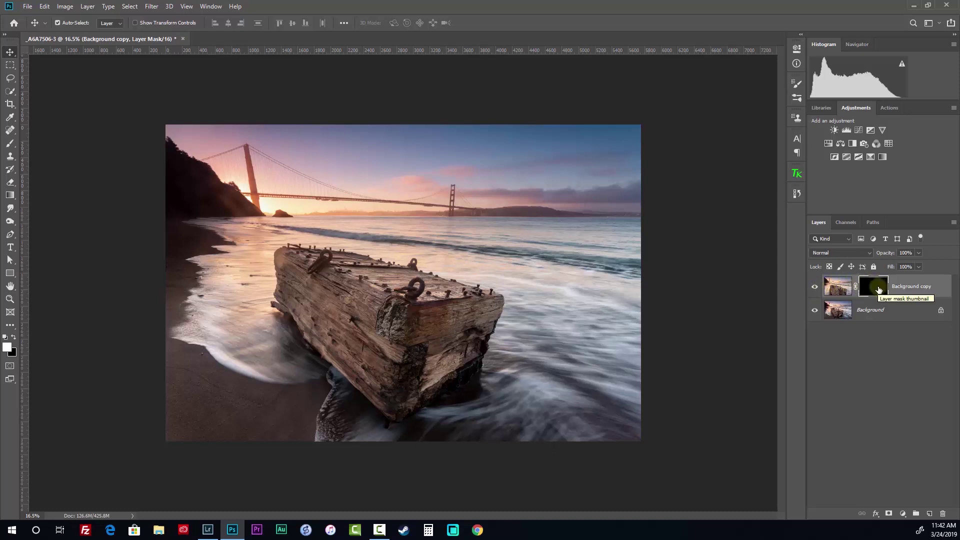
- Paint white on the Background copy's mask across the sky, bridge and horizon with a soft 600 px brush at 100% opacity
{"action": "key", "text": "b"}
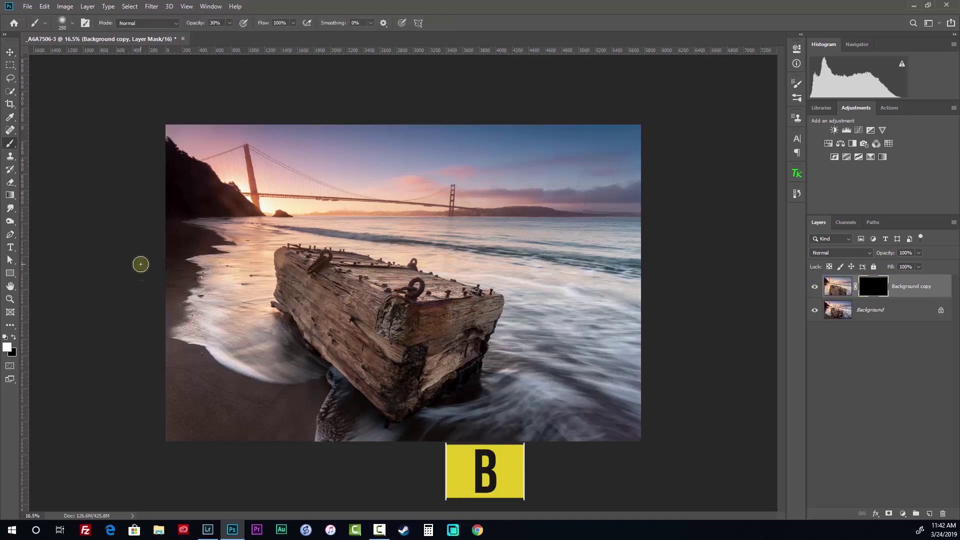
{"action": "left_click", "coordinate": [843, 290]}
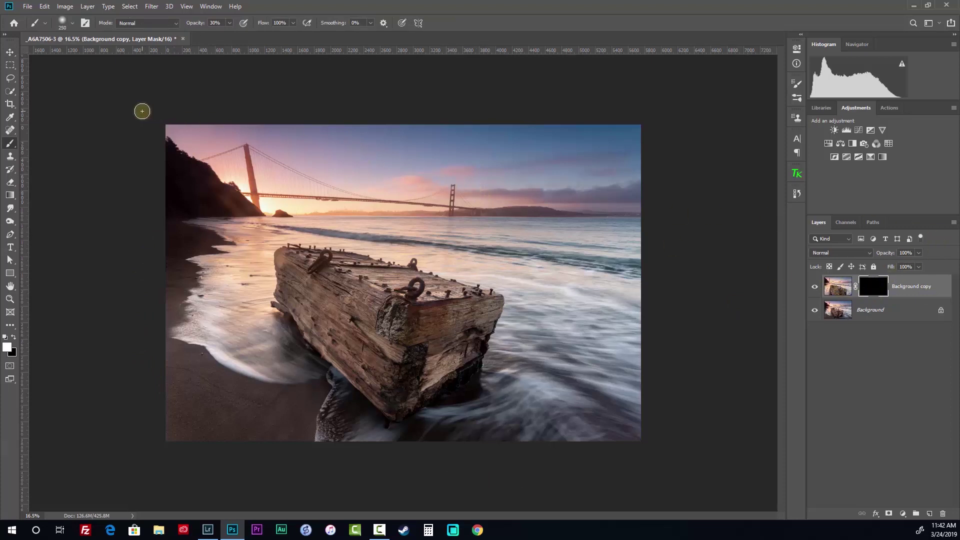
{"action": "key", "text": "bracketright"}
{"action": "key", "text": "bracketright"}
{"action": "key", "text": "bracketright"}
{"action": "left_click", "coordinate": [217, 23]}
{"action": "type", "text": "10"}
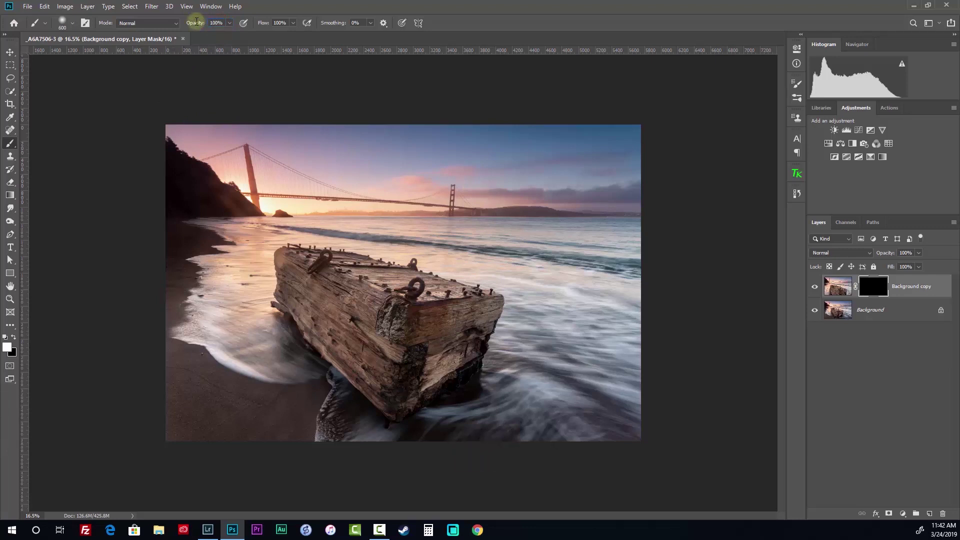
{"action": "mouse_move", "coordinate": [144, 129]}
{"action": "left_mouse_down"}
{"action": "mouse_move", "coordinate": [348, 127]}
{"action": "mouse_move", "coordinate": [647, 117]}
{"action": "mouse_move", "coordinate": [101, 131]}
{"action": "mouse_move", "coordinate": [662, 139]}
{"action": "mouse_move", "coordinate": [394, 162]}
{"action": "mouse_move", "coordinate": [41, 172]}
{"action": "mouse_move", "coordinate": [573, 158]}
{"action": "mouse_move", "coordinate": [138, 145]}
{"action": "left_mouse_up"}
{"action": "mouse_move", "coordinate": [631, 175]}
{"action": "left_mouse_down"}
{"action": "mouse_move", "coordinate": [92, 173]}
{"action": "mouse_move", "coordinate": [535, 186]}
{"action": "mouse_move", "coordinate": [670, 201]}
{"action": "mouse_move", "coordinate": [261, 180]}
{"action": "mouse_move", "coordinate": [116, 189]}
{"action": "mouse_move", "coordinate": [681, 216]}
{"action": "mouse_move", "coordinate": [530, 209]}
{"action": "mouse_move", "coordinate": [648, 206]}
{"action": "mouse_move", "coordinate": [569, 200]}
{"action": "left_mouse_up"}
{"action": "mouse_move", "coordinate": [377, 202]}
{"action": "left_mouse_down"}
{"action": "mouse_move", "coordinate": [131, 199]}
{"action": "mouse_move", "coordinate": [216, 195]}
{"action": "mouse_move", "coordinate": [175, 193]}
{"action": "mouse_move", "coordinate": [207, 204]}
{"action": "left_mouse_up"}
{"action": "mouse_move", "coordinate": [375, 198]}
{"action": "left_mouse_down"}
{"action": "mouse_move", "coordinate": [658, 197]}
{"action": "mouse_move", "coordinate": [195, 205]}
{"action": "mouse_move", "coordinate": [697, 199]}
{"action": "mouse_move", "coordinate": [502, 222]}
{"action": "mouse_move", "coordinate": [122, 204]}
{"action": "mouse_move", "coordinate": [166, 212]}
{"action": "left_mouse_up"}
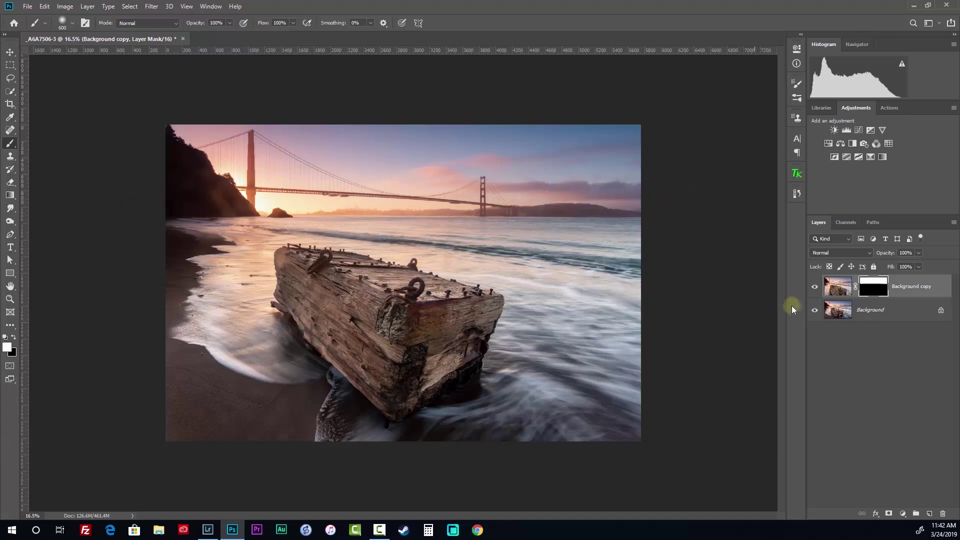
- Compare the photo with and without the masked Background copy layer by toggling its visibility
{"action": "left_click", "coordinate": [816, 287]}
{"action": "left_click", "coordinate": [816, 288]}
{"action": "left_click", "coordinate": [816, 288]}
{"action": "left_click", "coordinate": [815, 288]}
{"action": "left_click", "coordinate": [815, 288]}
{"action": "left_click", "coordinate": [815, 288]}
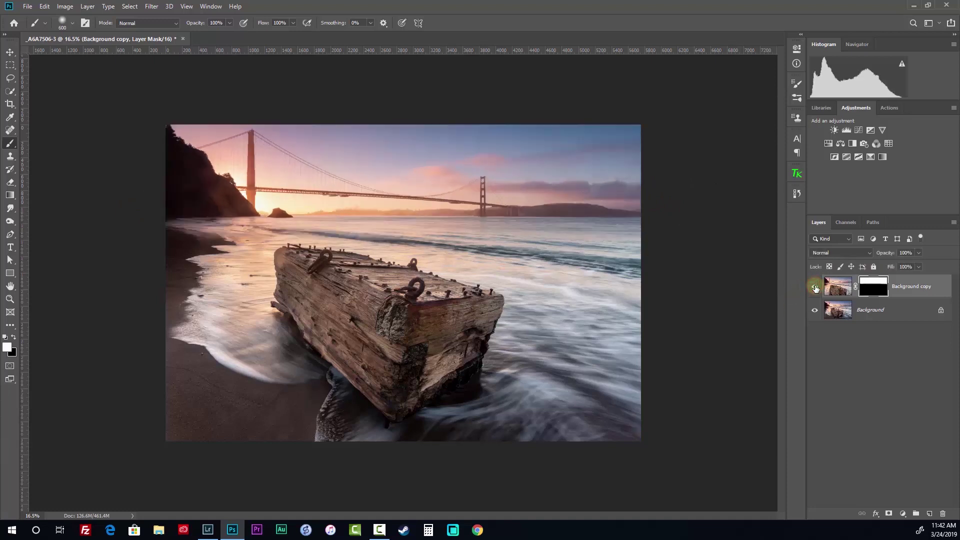
{"action": "left_click", "coordinate": [816, 288]}
{"action": "left_click", "coordinate": [815, 288]}
- Paint black on the mask with a 150 px brush over the blend between the dark beach and the waterline below the cliff
{"action": "scroll", "coordinate": [173, 216], "scroll_direction": "up", "scroll_amount": 5}
{"action": "scroll", "coordinate": [371, 194], "scroll_direction": "up", "scroll_amount": 2}
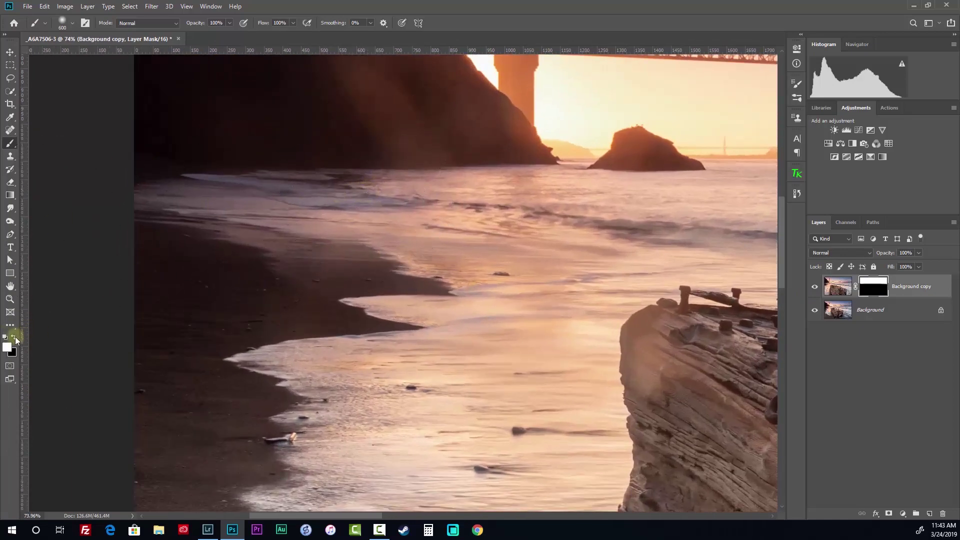
{"action": "key", "text": "x"}
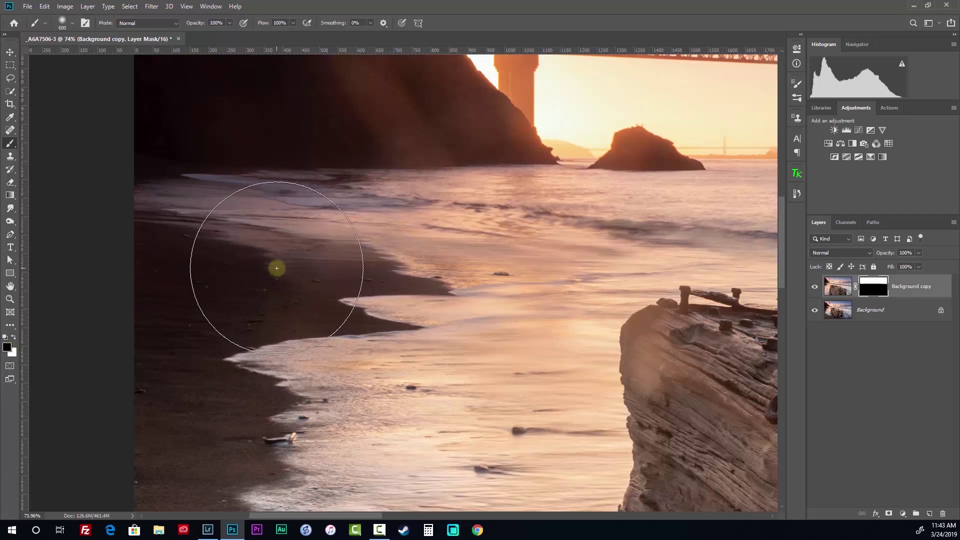
{"action": "key", "text": "bracketleft"}
{"action": "key", "text": "bracketleft"}
{"action": "key", "text": "bracketleft"}
{"action": "key", "text": "bracketleft"}
{"action": "key", "text": "bracketleft"}
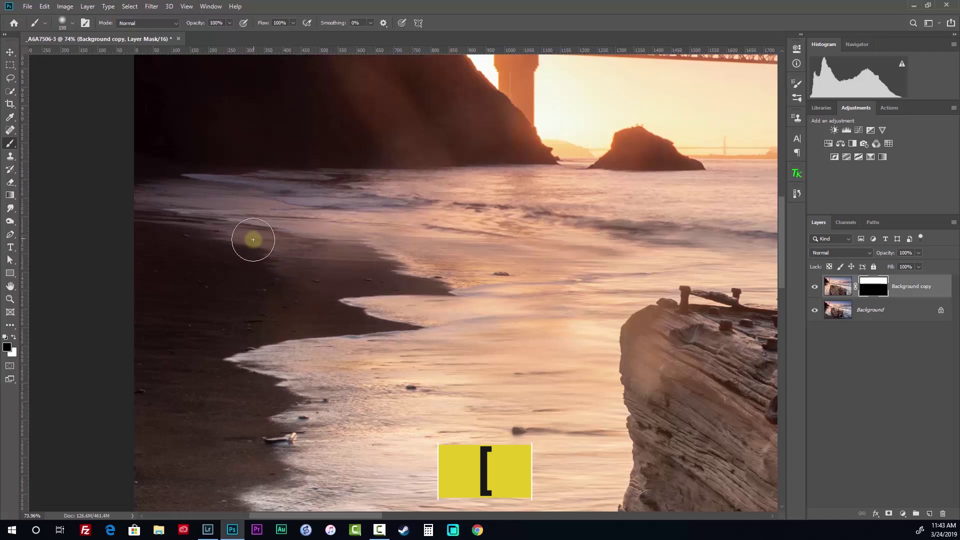
{"action": "left_click", "coordinate": [248, 245]}
{"action": "key", "text": "bracketleft"}
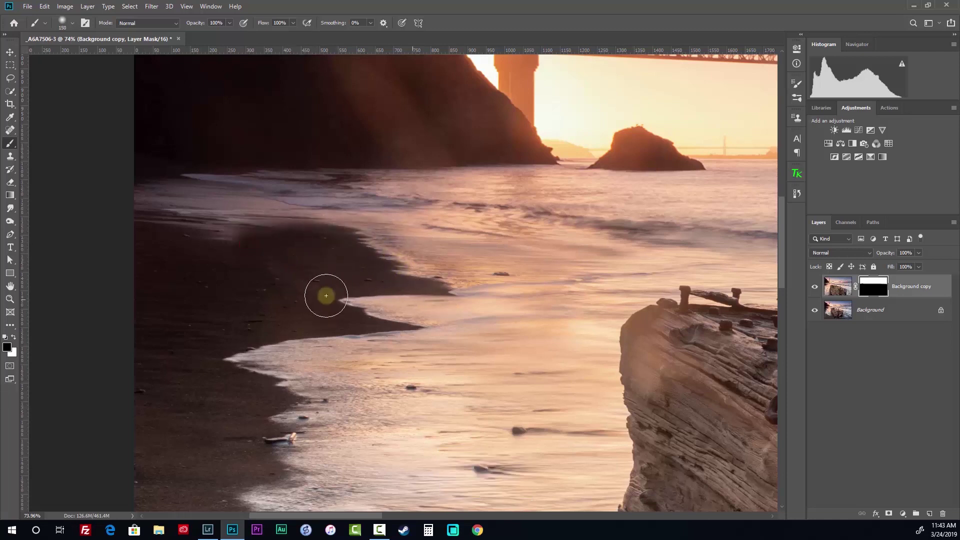
{"action": "mouse_move", "coordinate": [269, 248]}
{"action": "left_mouse_down"}
{"action": "mouse_move", "coordinate": [291, 233]}
{"action": "mouse_move", "coordinate": [231, 242]}
{"action": "mouse_move", "coordinate": [256, 253]}
{"action": "mouse_move", "coordinate": [216, 243]}
{"action": "mouse_move", "coordinate": [215, 187]}
{"action": "mouse_move", "coordinate": [270, 172]}
{"action": "mouse_move", "coordinate": [249, 186]}
{"action": "mouse_move", "coordinate": [494, 189]}
{"action": "mouse_move", "coordinate": [482, 208]}
{"action": "mouse_move", "coordinate": [566, 223]}
{"action": "mouse_move", "coordinate": [382, 229]}
{"action": "mouse_move", "coordinate": [499, 239]}
{"action": "mouse_move", "coordinate": [639, 231]}
{"action": "mouse_move", "coordinate": [333, 244]}
{"action": "mouse_move", "coordinate": [619, 249]}
{"action": "left_mouse_up"}
{"action": "mouse_move", "coordinate": [299, 243]}
{"action": "left_mouse_down"}
{"action": "mouse_move", "coordinate": [353, 229]}
{"action": "mouse_move", "coordinate": [176, 226]}
{"action": "mouse_move", "coordinate": [150, 223]}
{"action": "left_mouse_up"}
- Continue painting black on the mask across the waves toward the photo's far right edge, enlarging the brush to 400 px
{"action": "mouse_move", "coordinate": [480, 242]}
{"action": "left_mouse_down"}
{"action": "mouse_move", "coordinate": [226, 236]}
{"action": "mouse_move", "coordinate": [514, 245]}
{"action": "mouse_move", "coordinate": [377, 235]}
{"action": "left_mouse_up"}
{"action": "left_click_drag", "start_coordinate": [483, 235], "coordinate": [275, 243]}
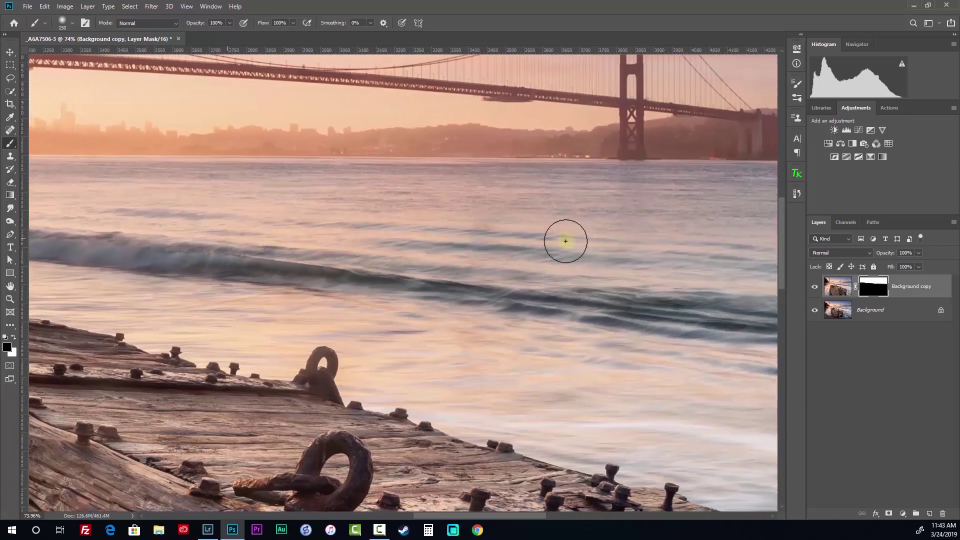
{"action": "left_click_drag", "start_coordinate": [643, 240], "coordinate": [246, 272]}
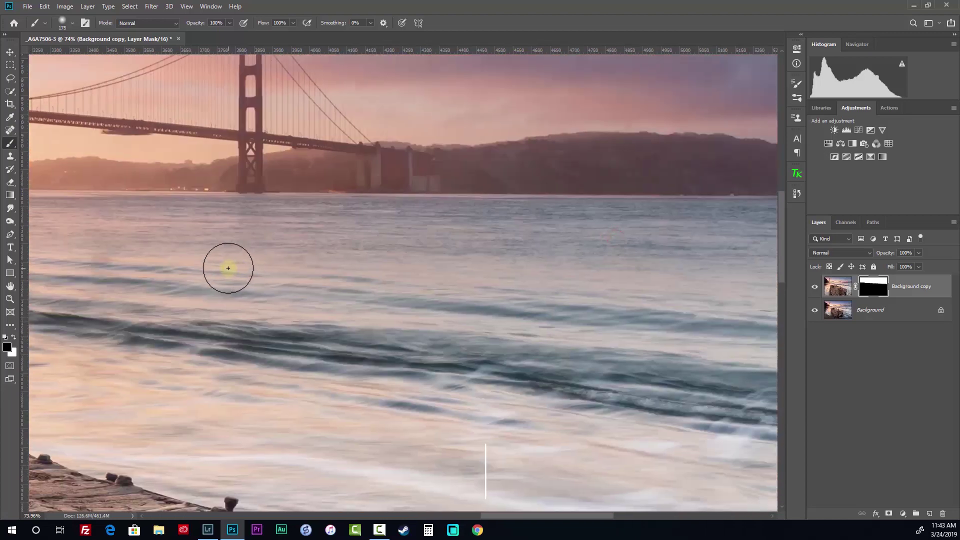
{"action": "key", "text": "bracketright"}
{"action": "key", "text": "bracketright"}
{"action": "key", "text": "bracketright"}
{"action": "key", "text": "bracketright"}
{"action": "left_click_drag", "start_coordinate": [545, 301], "coordinate": [292, 295]}
{"action": "left_click_drag", "start_coordinate": [637, 300], "coordinate": [334, 312]}
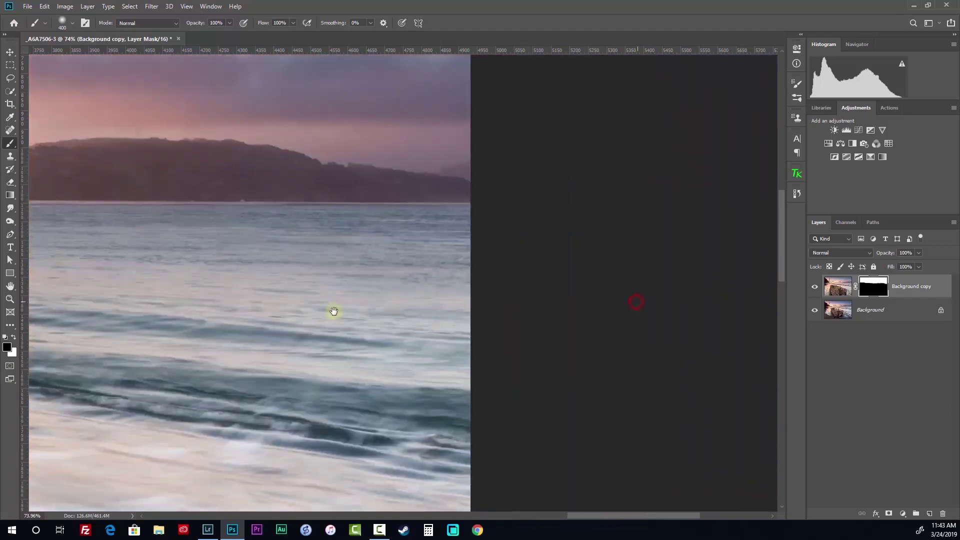
- Paint black on the mask over the hazy cliff face and its base with a 175 px brush at 30% opacity
{"action": "left_click_drag", "start_coordinate": [168, 340], "coordinate": [651, 293]}
{"action": "left_click_drag", "start_coordinate": [311, 229], "coordinate": [701, 326]}
{"action": "mouse_move", "coordinate": [274, 243]}
{"action": "left_mouse_down"}
{"action": "mouse_move", "coordinate": [459, 260]}
{"action": "mouse_move", "coordinate": [268, 242]}
{"action": "left_mouse_up"}
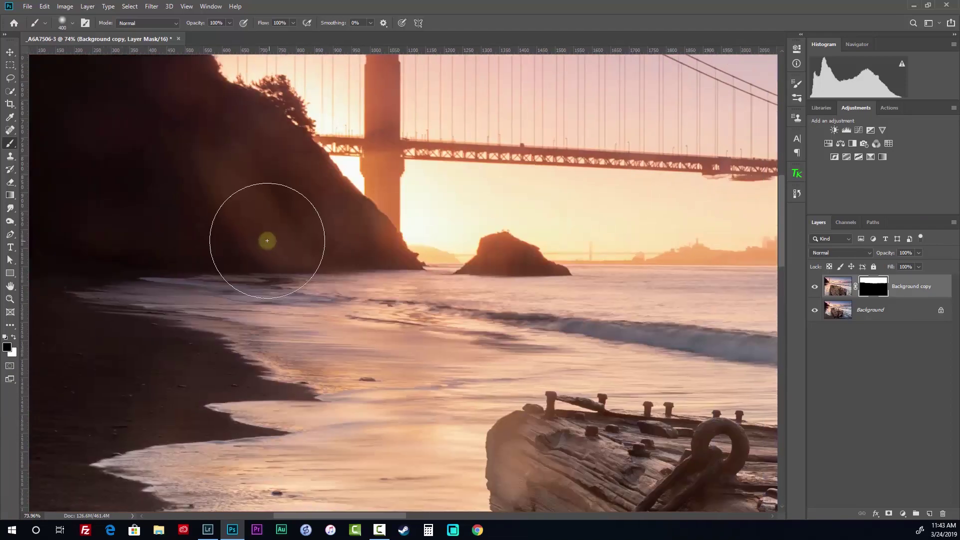
{"action": "key", "text": "bracketleft"}
{"action": "key", "text": "bracketleft"}
{"action": "key", "text": "bracketleft"}
{"action": "key", "text": "bracketleft"}
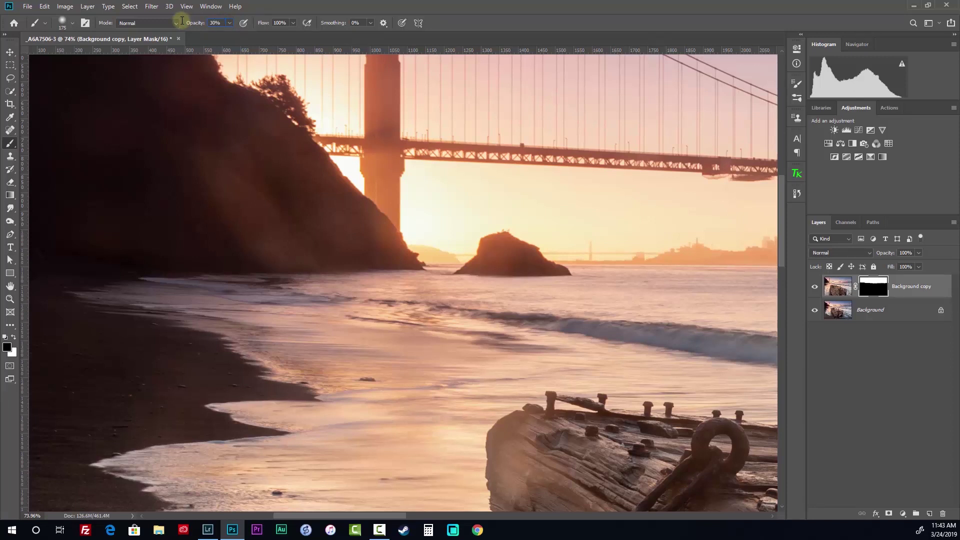
{"action": "left_click", "coordinate": [258, 228]}
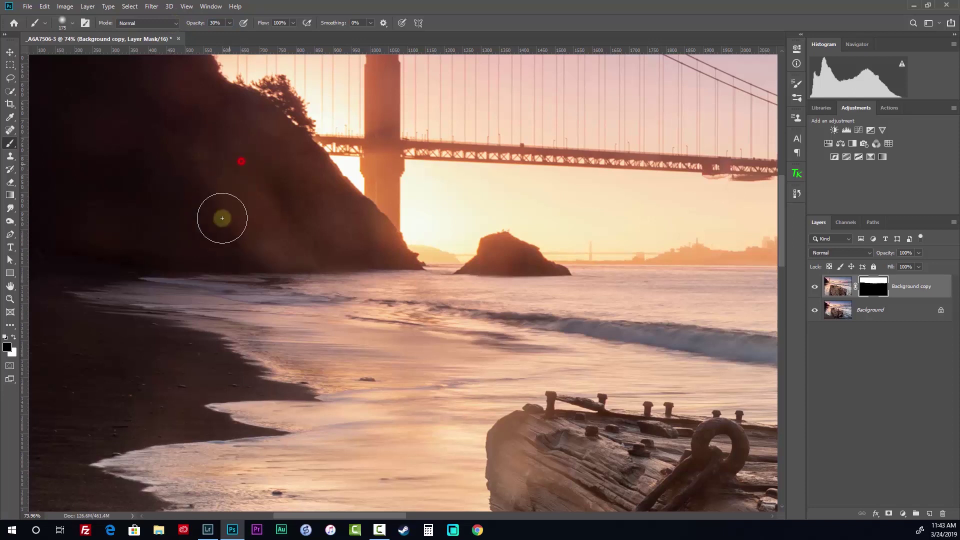
{"action": "left_click_drag", "start_coordinate": [326, 266], "coordinate": [351, 274]}
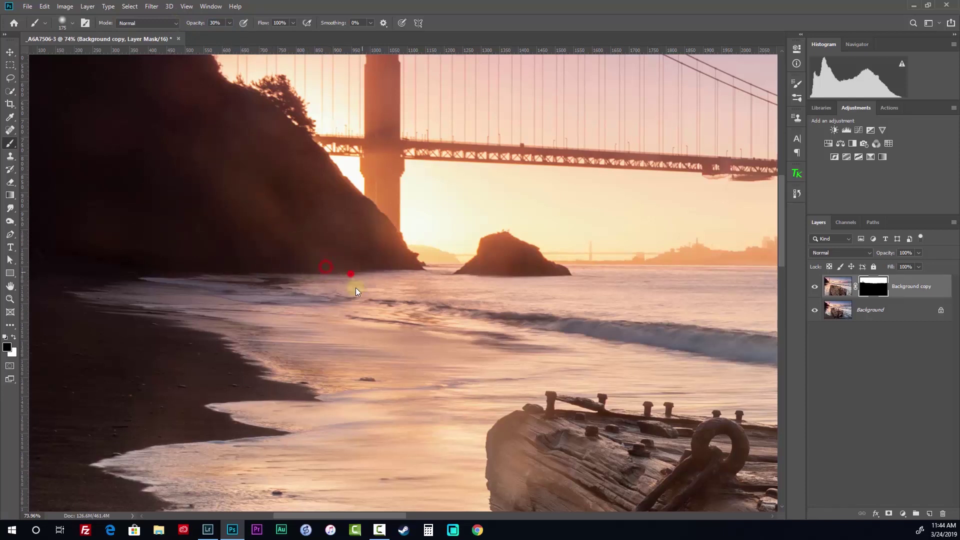
{"action": "left_click_drag", "start_coordinate": [181, 171], "coordinate": [204, 180]}
{"action": "mouse_move", "coordinate": [152, 203]}
{"action": "left_mouse_down"}
{"action": "mouse_move", "coordinate": [220, 227]}
{"action": "mouse_move", "coordinate": [154, 221]}
{"action": "left_mouse_up"}
{"action": "left_click_drag", "start_coordinate": [99, 228], "coordinate": [83, 231]}
{"action": "mouse_move", "coordinate": [114, 148]}
{"action": "left_mouse_down"}
{"action": "mouse_move", "coordinate": [227, 220]}
{"action": "mouse_move", "coordinate": [152, 131]}
{"action": "left_mouse_up"}
{"action": "scroll", "coordinate": [187, 148], "scroll_direction": "up", "scroll_amount": 3}
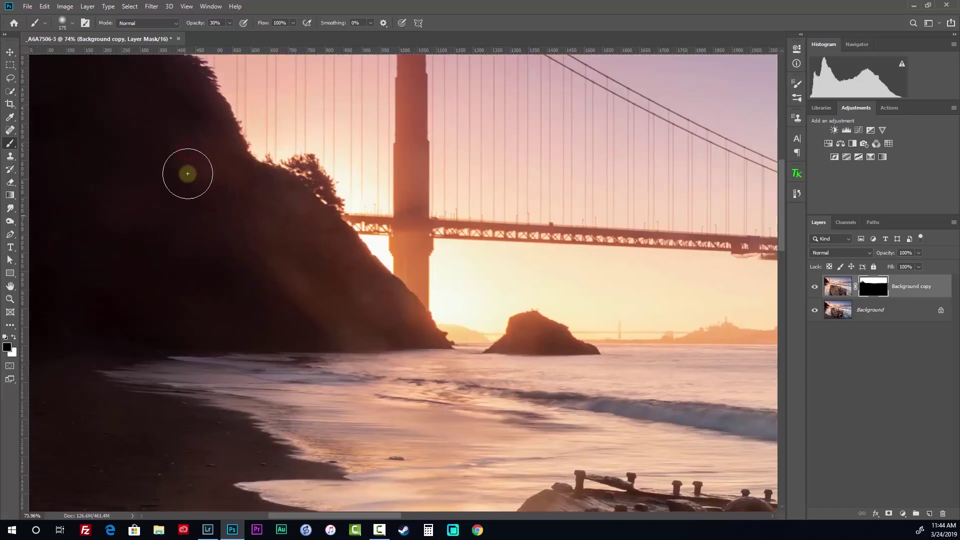
{"action": "mouse_move", "coordinate": [377, 321]}
{"action": "left_mouse_down"}
{"action": "mouse_move", "coordinate": [409, 351]}
{"action": "mouse_move", "coordinate": [341, 340]}
{"action": "mouse_move", "coordinate": [285, 305]}
{"action": "left_mouse_up"}
{"action": "scroll", "coordinate": [300, 295], "scroll_direction": "down", "scroll_amount": 6}
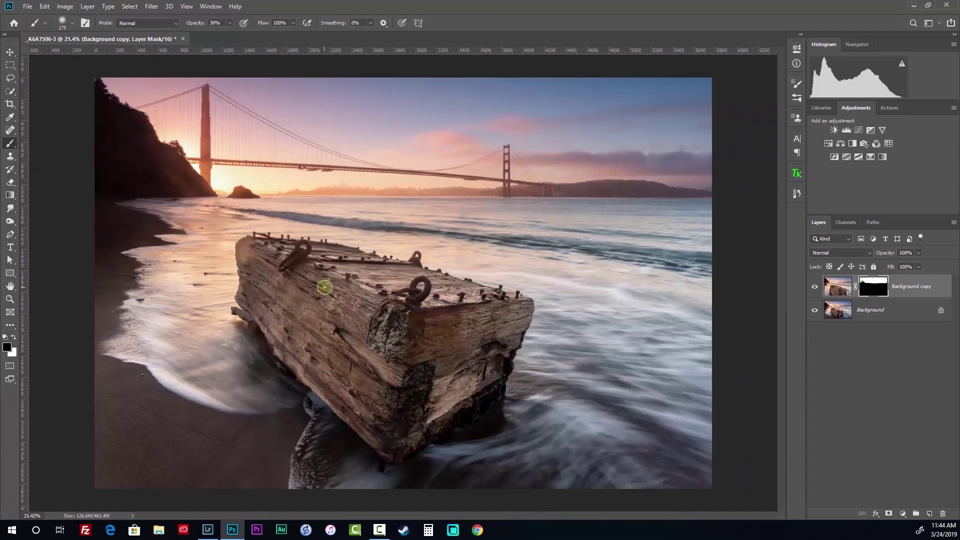
- Compare the perspective-corrected bridge with the original across the whole photo by toggling the Background copy layer's visibility
{"action": "scroll", "coordinate": [320, 287], "scroll_direction": "down", "scroll_amount": 1}
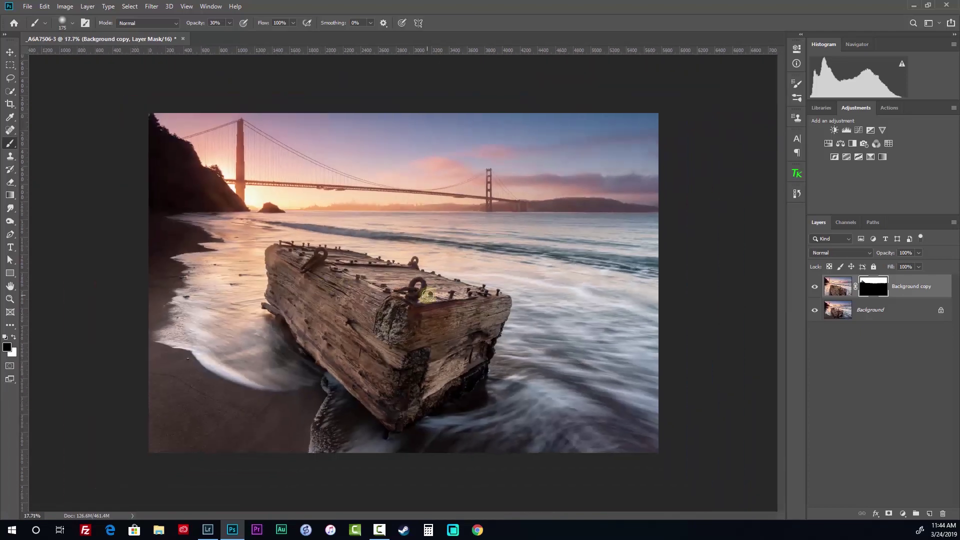
{"action": "left_click", "coordinate": [9, 52]}
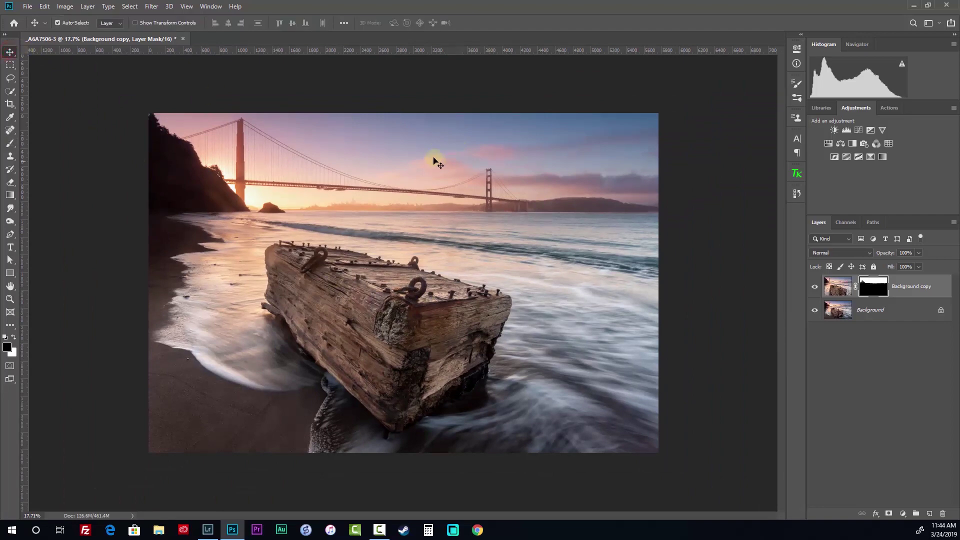
{"action": "left_click", "coordinate": [814, 287]}
{"action": "left_click", "coordinate": [814, 288]}
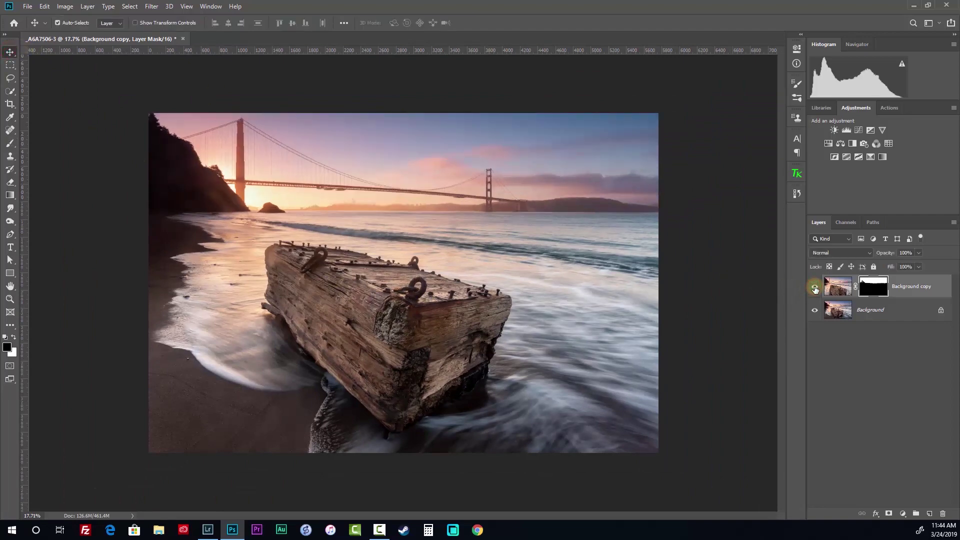
{"action": "left_click", "coordinate": [815, 289]}
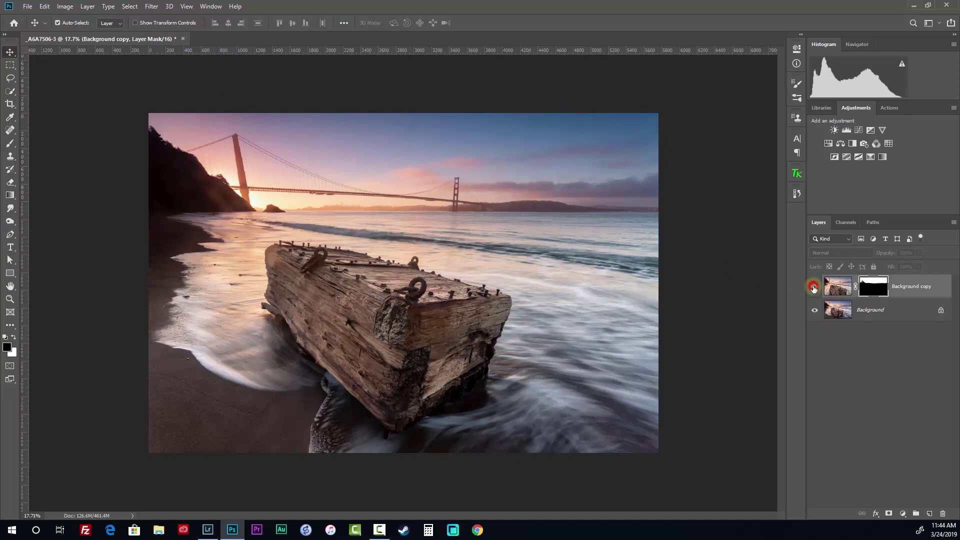
{"action": "left_click", "coordinate": [814, 288]}
{"action": "left_click", "coordinate": [814, 289]}
{"action": "left_click", "coordinate": [814, 289]}
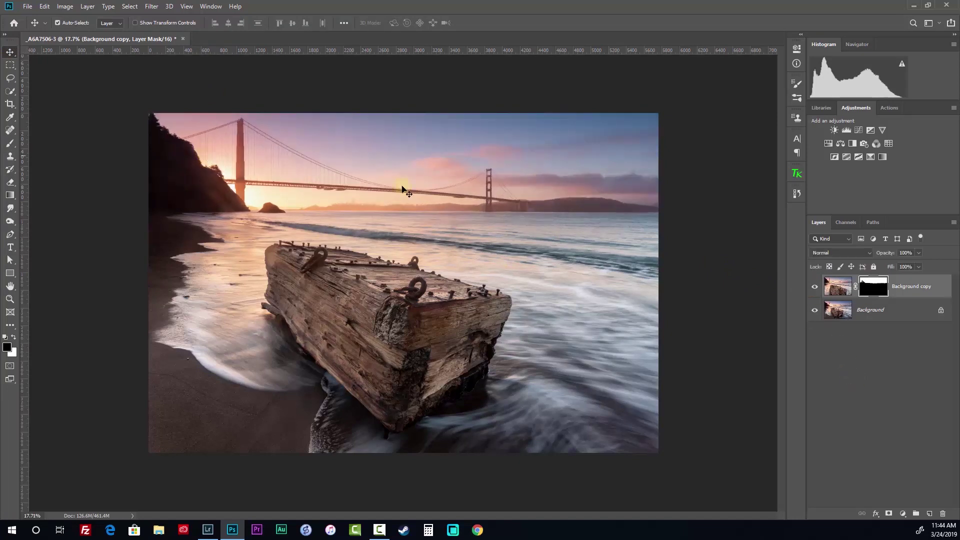
{"action": "left_click", "coordinate": [814, 288]}
{"action": "left_click", "coordinate": [814, 288]}
- Close the _A6A7506-3 document without saving changes, and switch to Lightroom Classic to select the second copy of the photo
{"action": "left_click", "coordinate": [183, 38]}
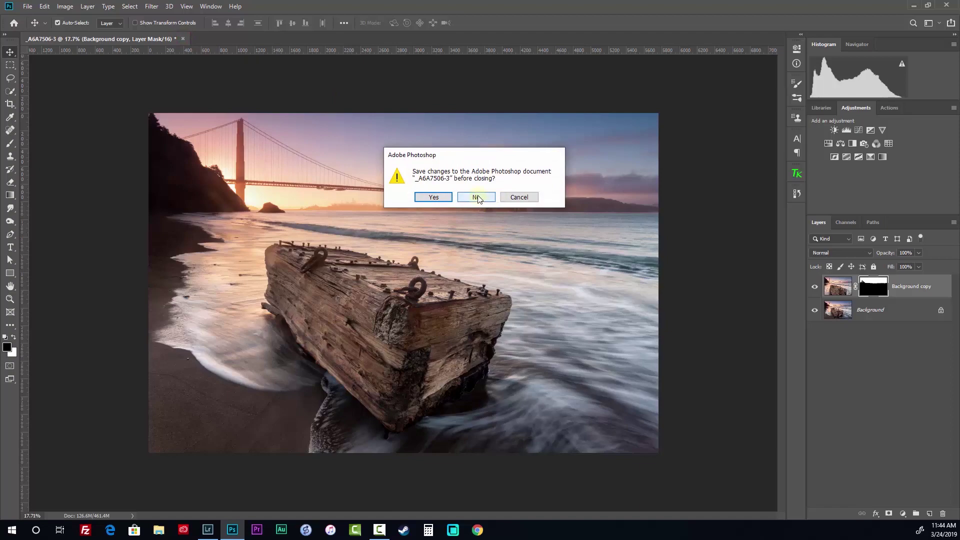
{"action": "left_click", "coordinate": [476, 197]}
{"action": "left_click", "coordinate": [207, 530]}
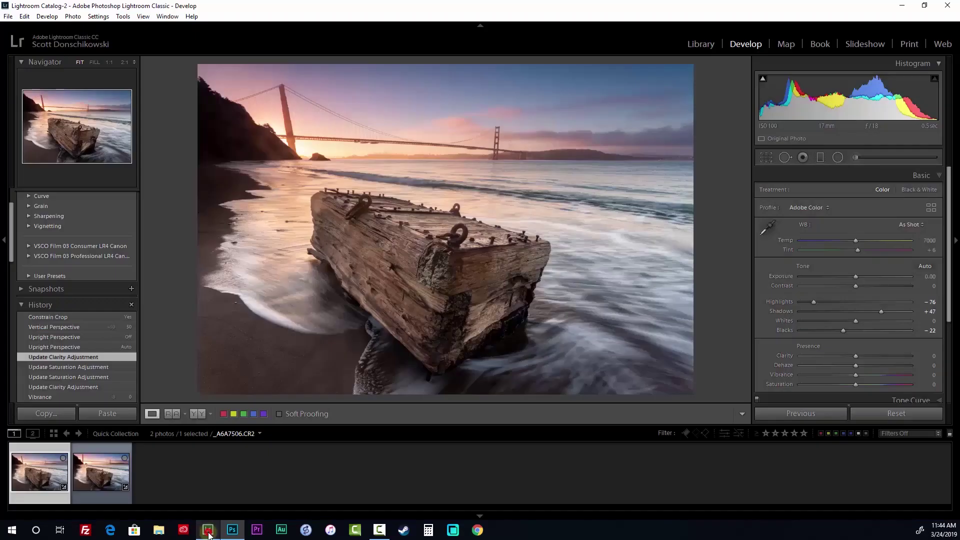
{"action": "key", "text": "Right"}
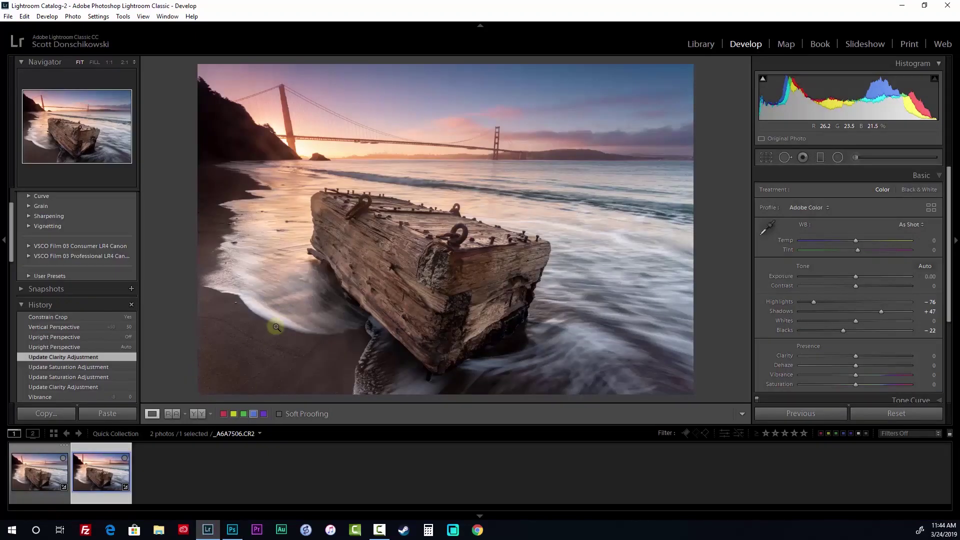